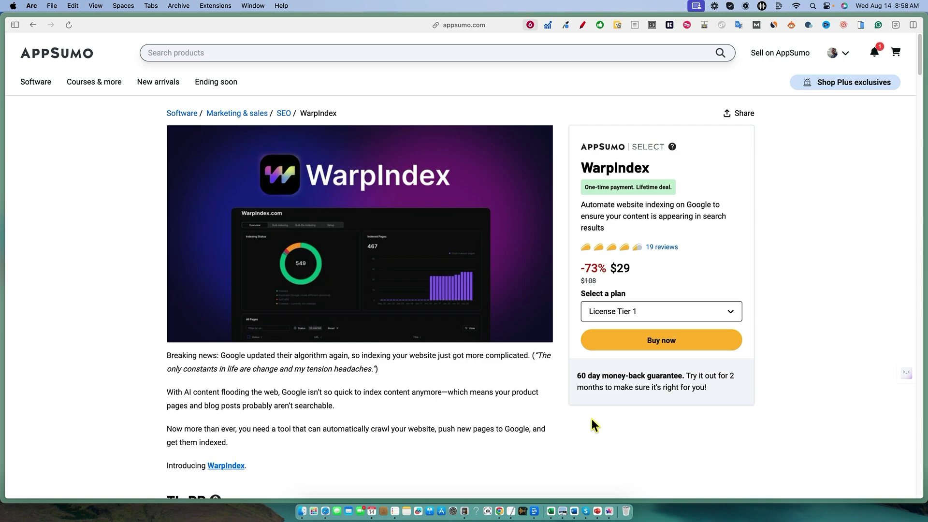
Scroll the WarpIndex deal page past TL;DR, At-a-glance and the Overview video to the feature description.
scroll(556, 372, "down", 3)
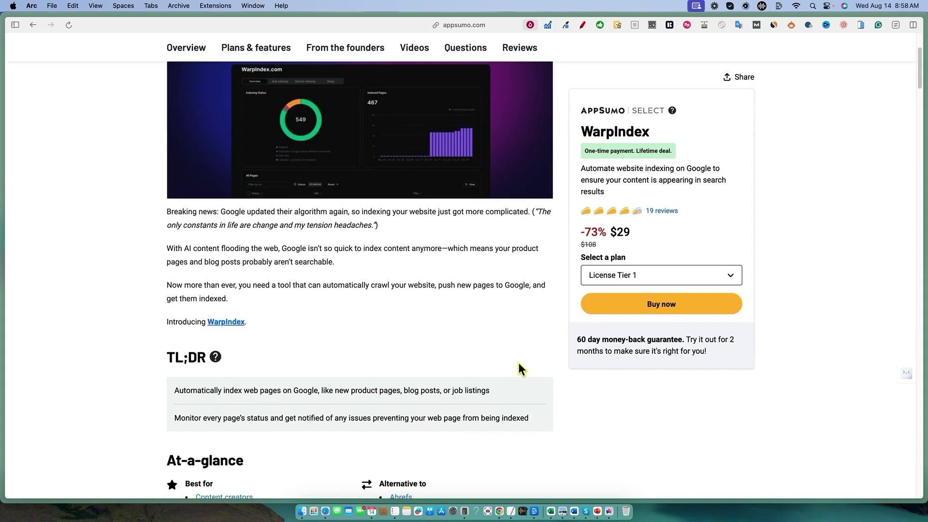
scroll(518, 363, "up", 3)
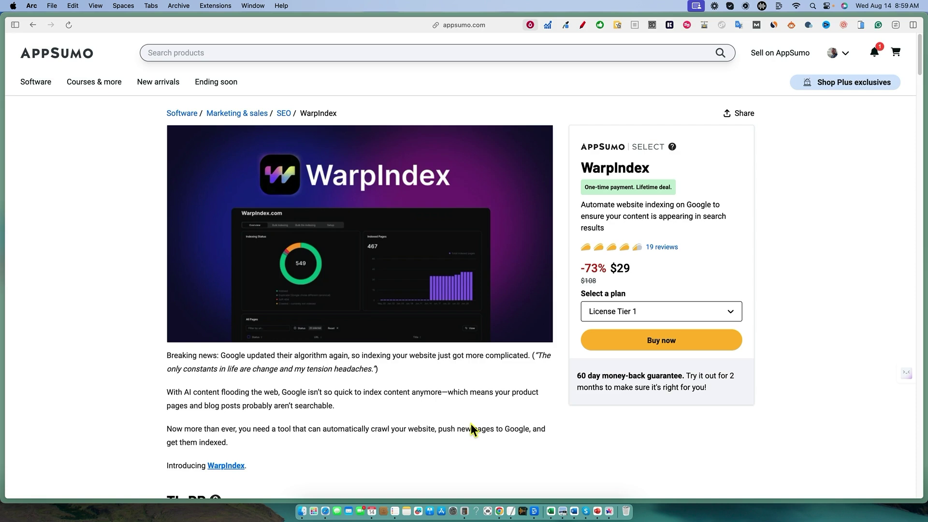
scroll(471, 424, "down", 6)
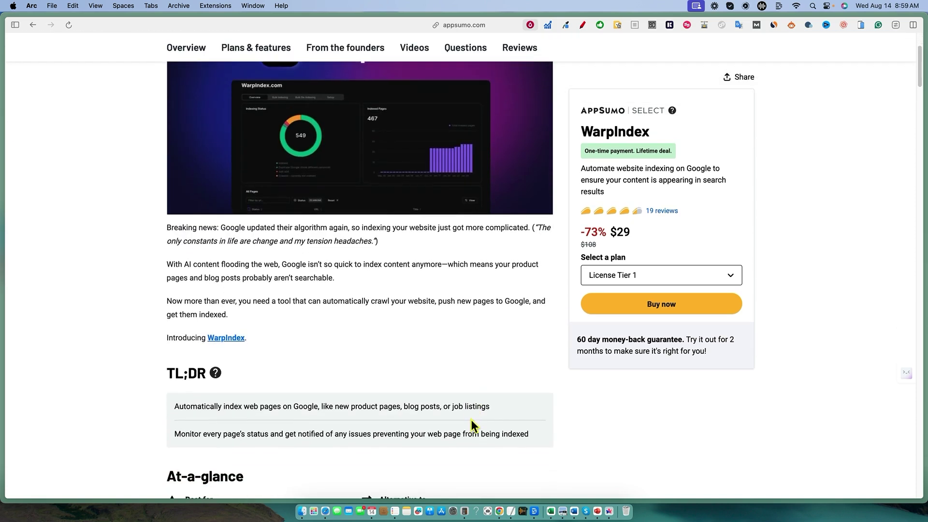
scroll(467, 410, "down", 2)
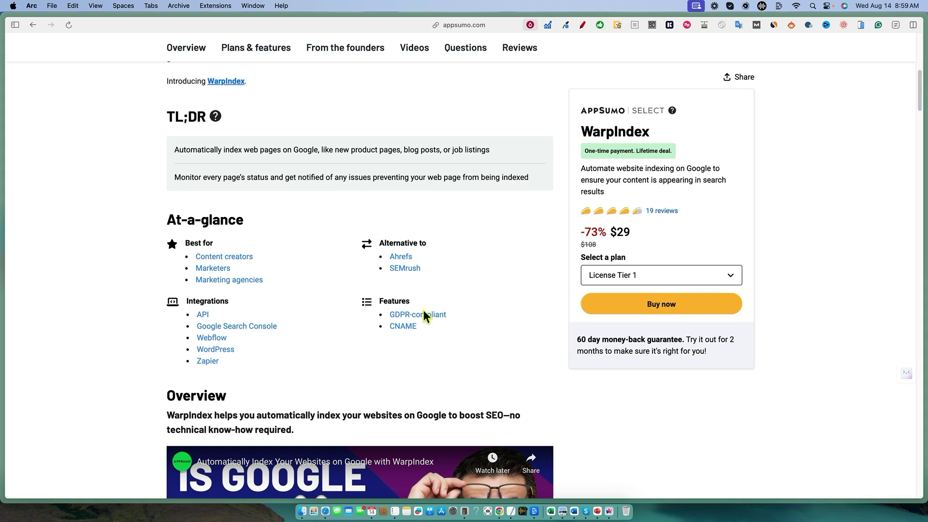
scroll(424, 316, "down", 1)
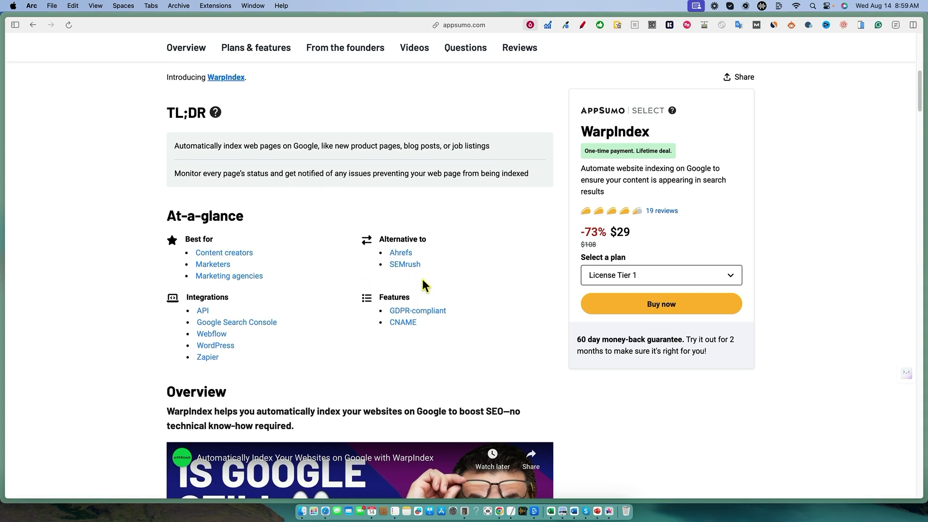
scroll(463, 280, "down", 1)
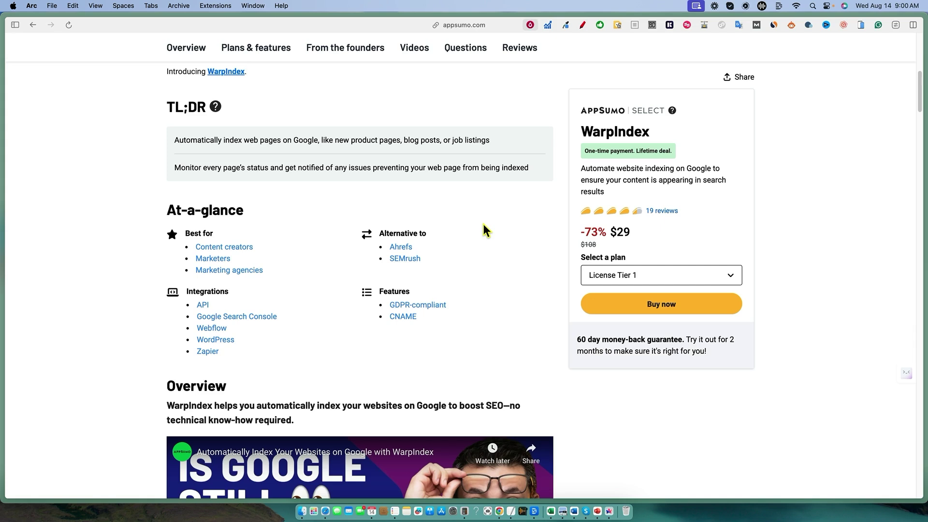
scroll(478, 239, "down", 1)
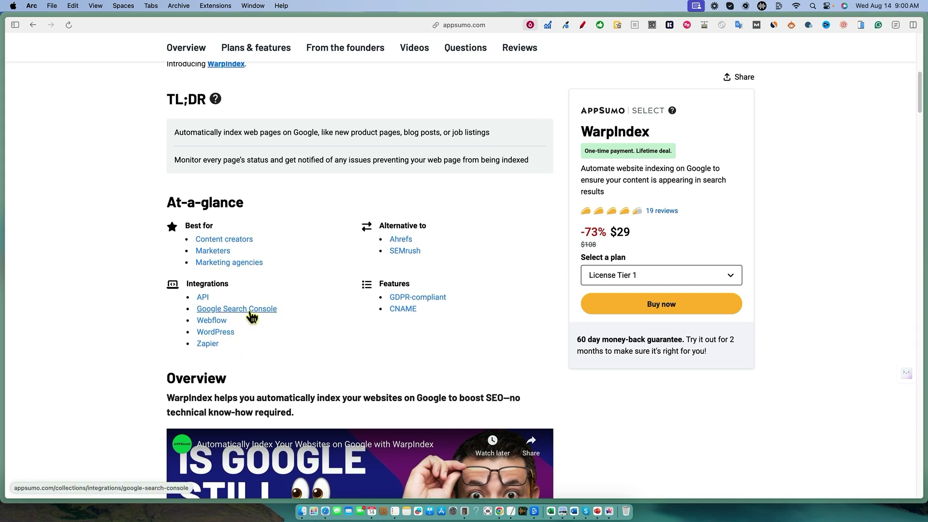
scroll(274, 357, "down", 1)
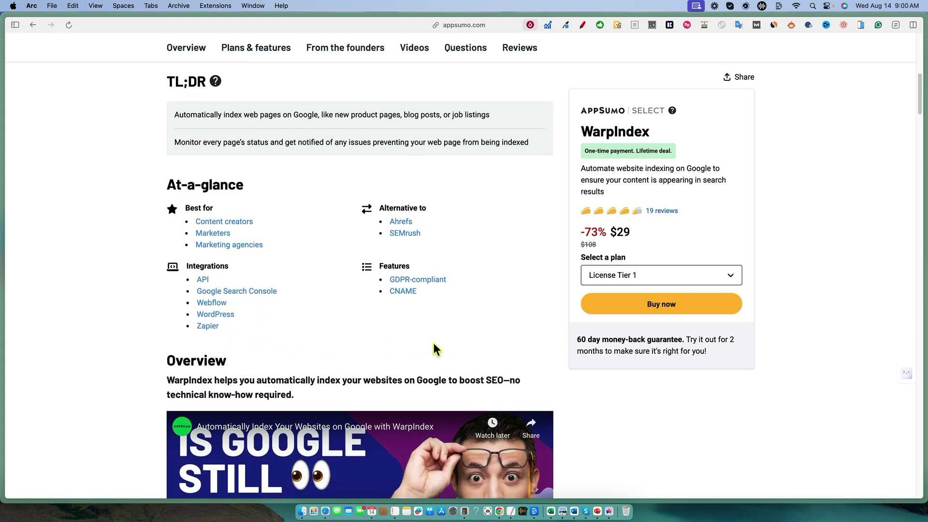
scroll(428, 340, "down", 1)
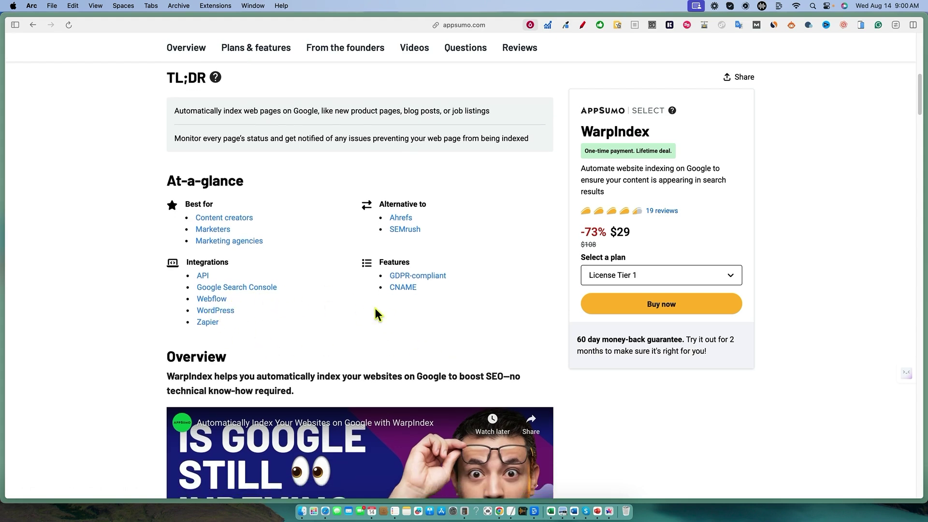
scroll(445, 304, "down", 10)
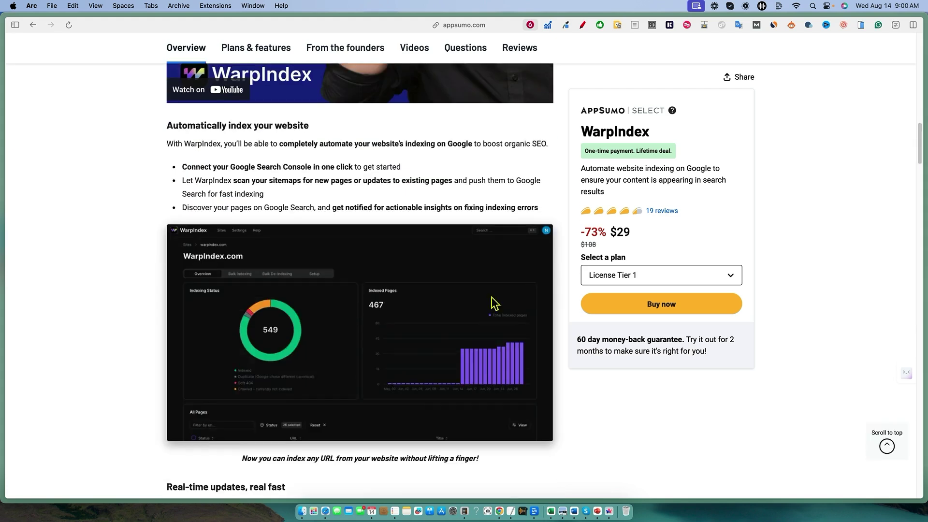
Jump to 'From the founders', highlight the post's opening line and expand the full post.
scroll(494, 302, "down", 5)
left_click(368, 54)
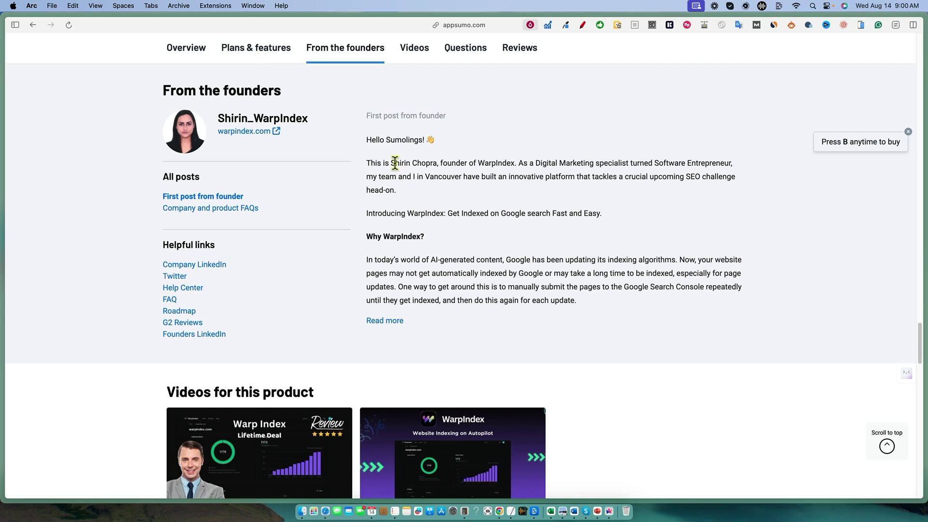
left_click_drag(391, 163, 548, 165)
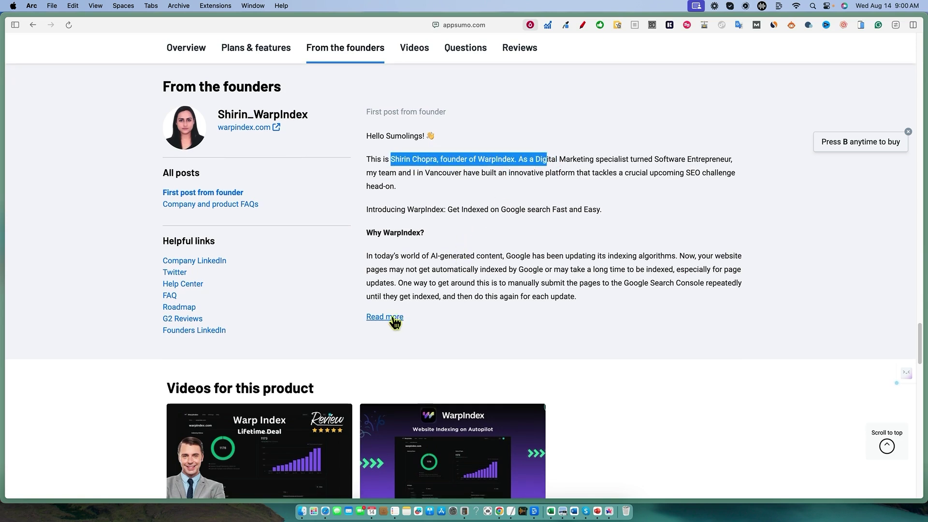
left_click(386, 321)
Open the WarpIndex Roadmap from the founders' Helpful links.
scroll(470, 309, "down", 5)
scroll(468, 305, "up", 3)
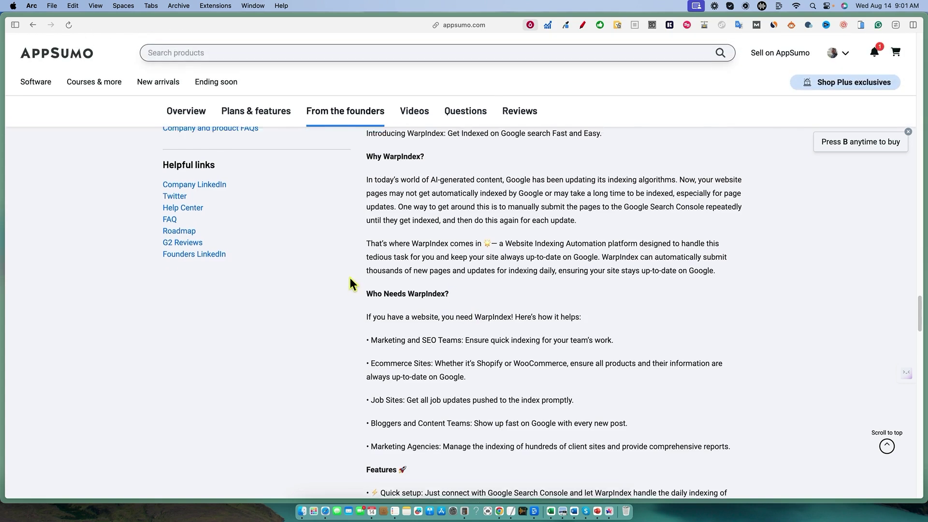
scroll(350, 283, "up", 3)
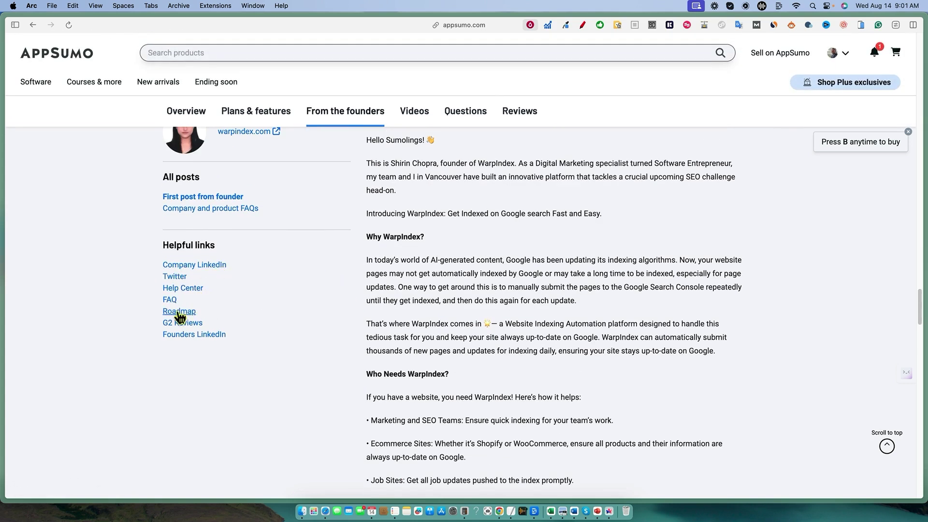
scroll(180, 324, "up", 1)
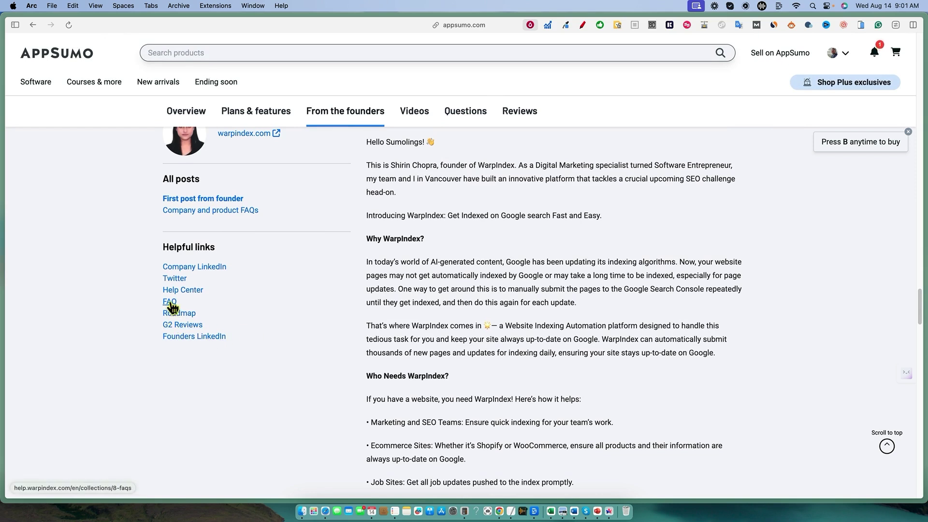
left_click(173, 315)
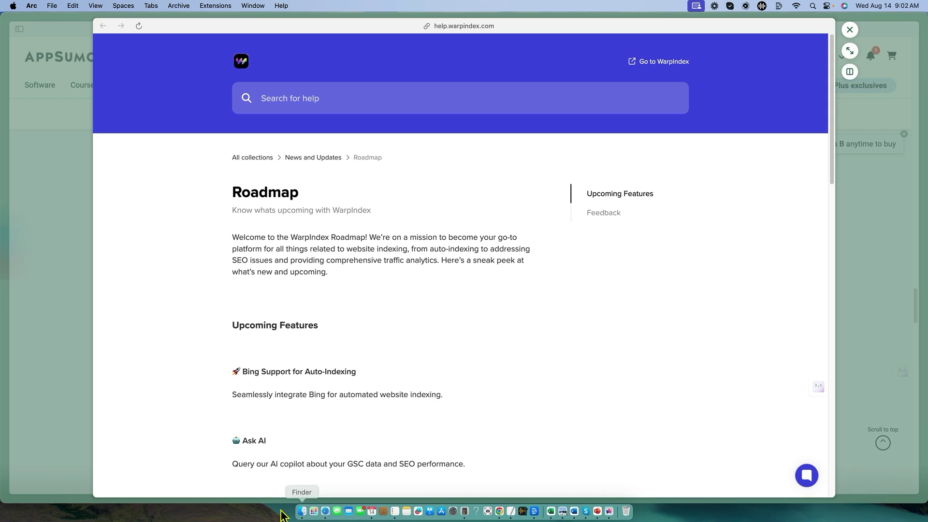
Dismiss the stray desktop context menus and return to the loaded Roadmap article.
right_click(670, 517)
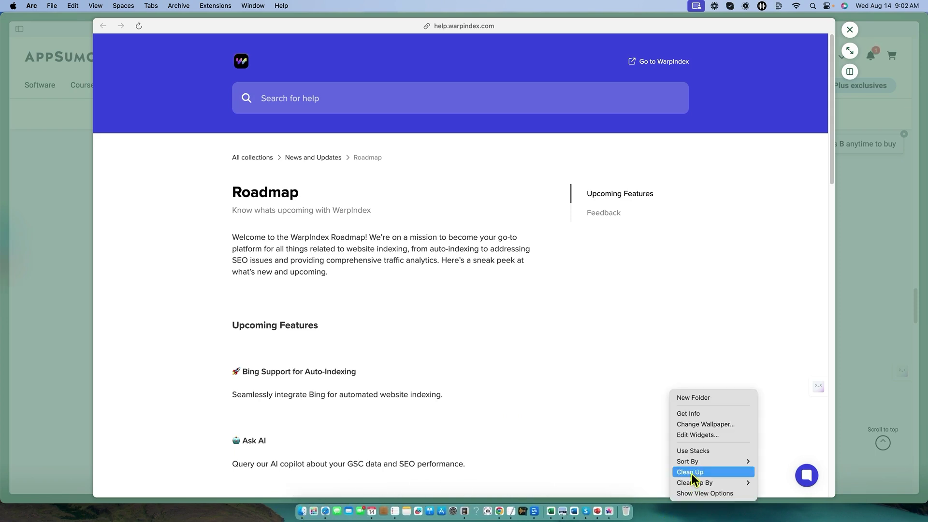
right_click(621, 515)
right_click(661, 517)
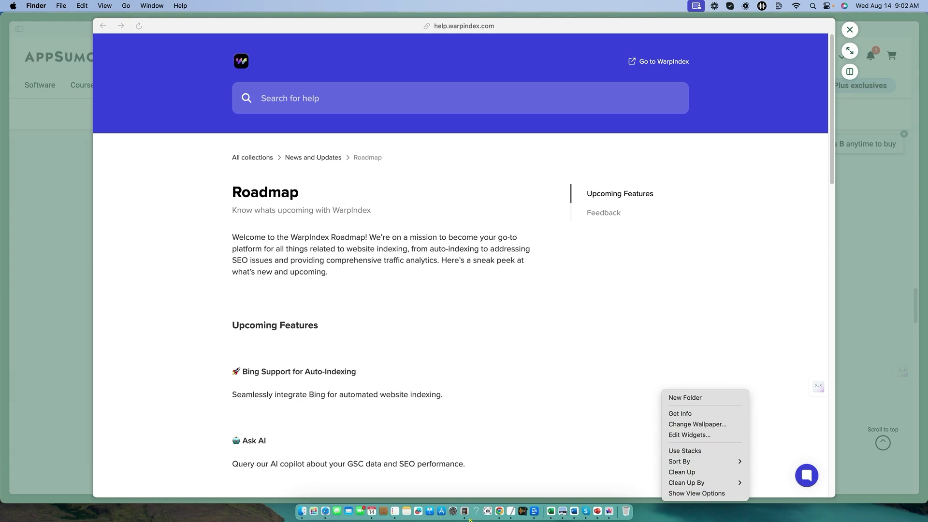
left_click(605, 408)
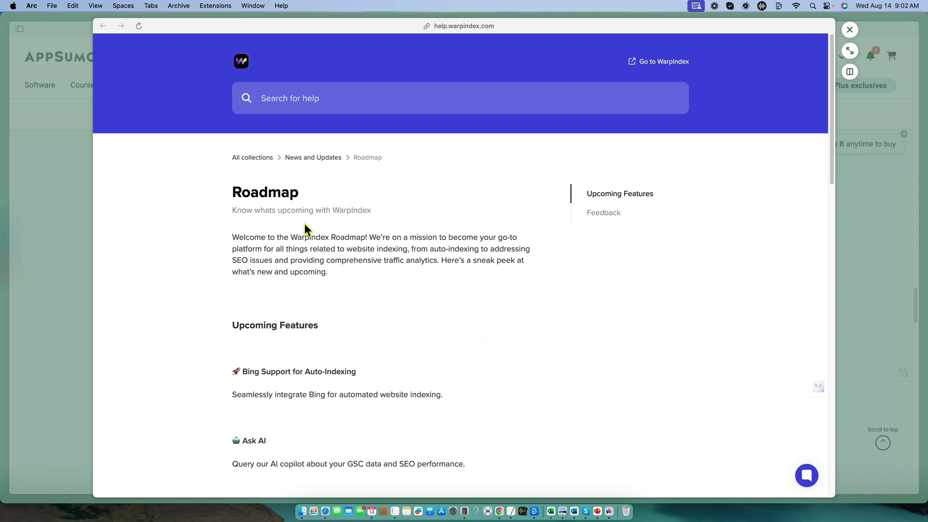
Highlight the Upcoming Features heading, the Bing Support for Auto-Indexing heading and the Ask AI feature.
scroll(292, 269, "down", 3)
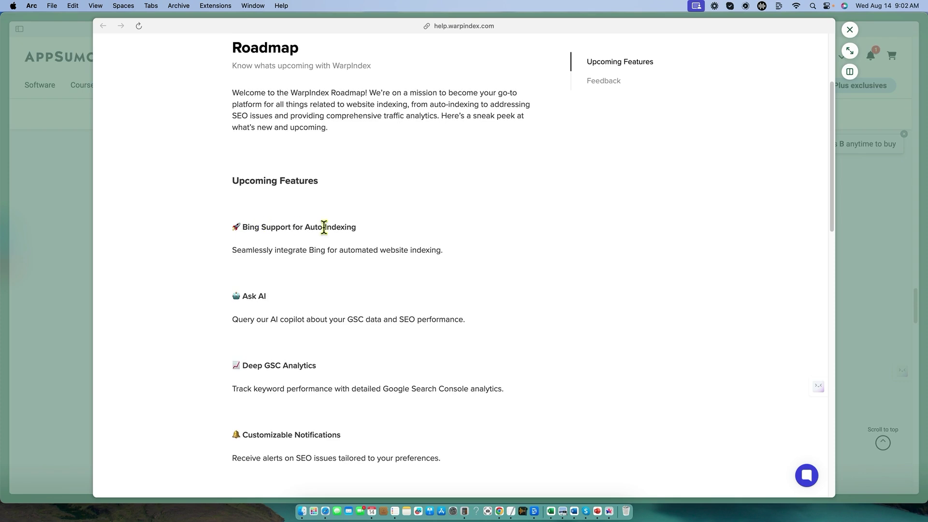
double_click(249, 227)
left_click_drag(266, 229, 338, 230)
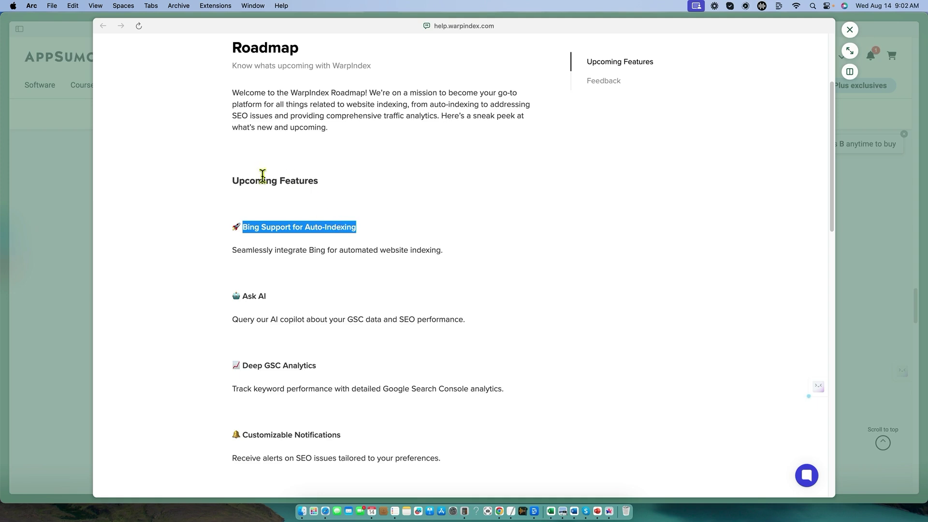
left_click_drag(241, 180, 352, 187)
scroll(281, 315, "down", 1)
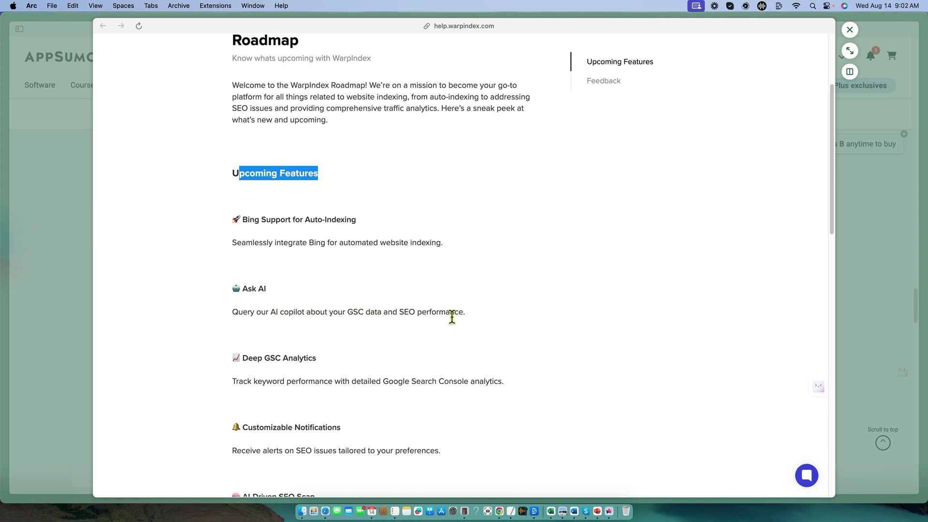
left_click_drag(470, 315, 218, 289)
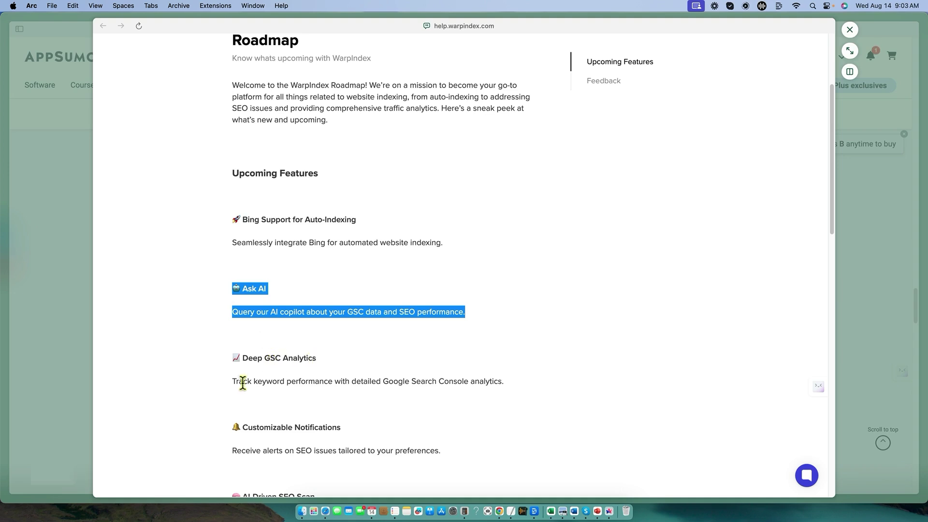
Scroll the Roadmap down to Feedback and back, then close the help page to return to the deal.
scroll(429, 400, "down", 5)
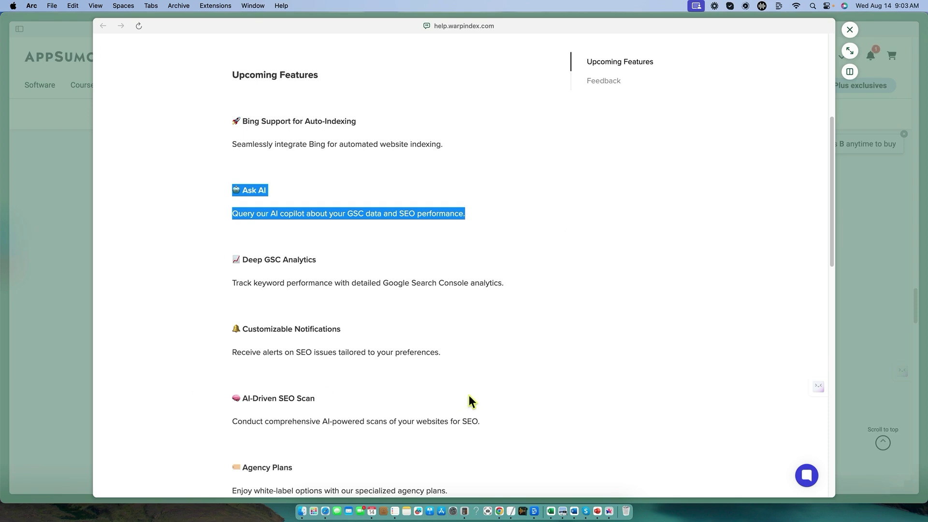
scroll(469, 395, "down", 4)
scroll(472, 396, "down", 10)
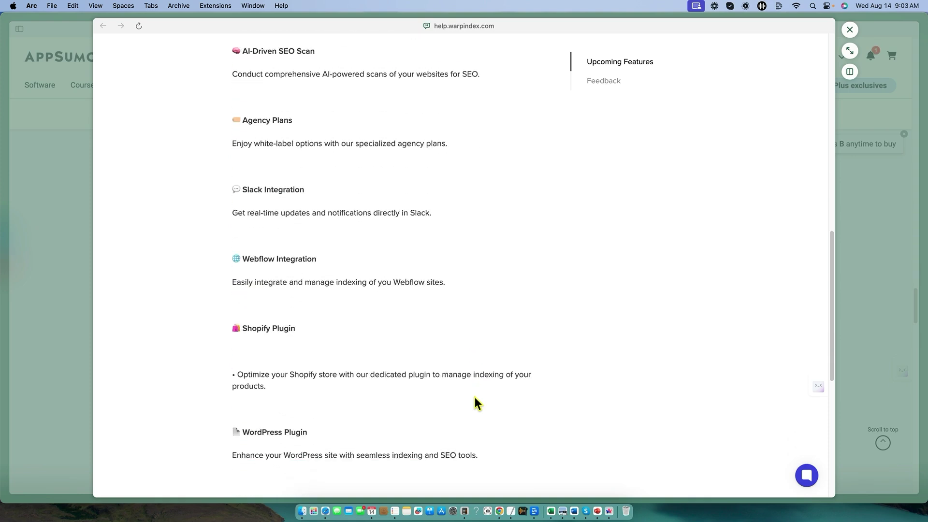
scroll(520, 375, "down", 1)
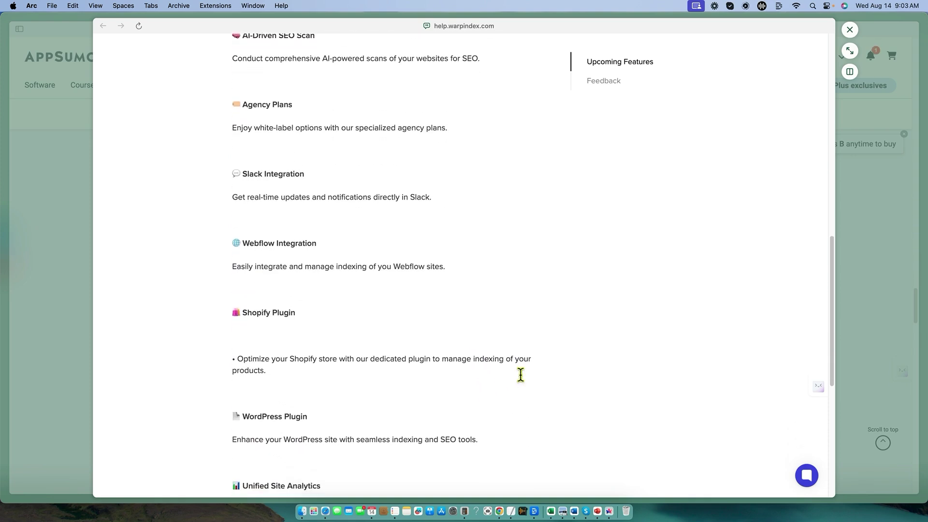
scroll(528, 372, "down", 1)
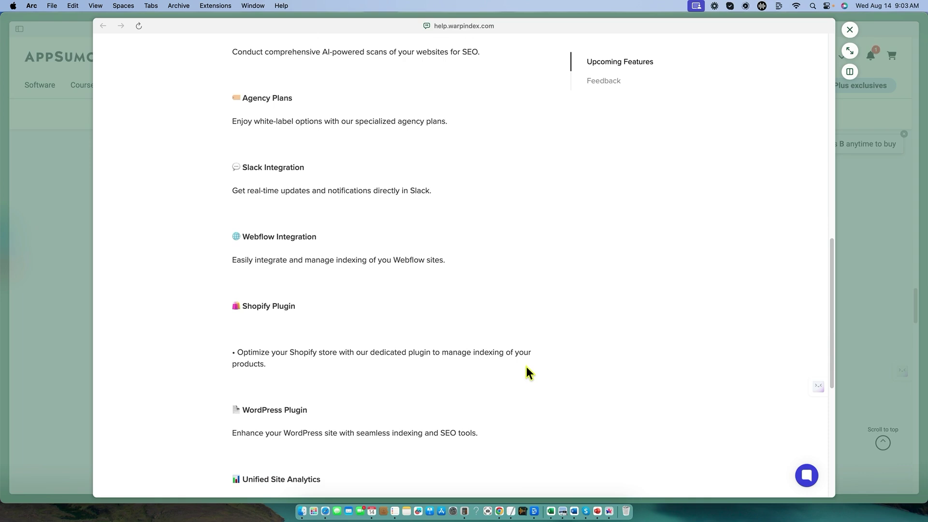
scroll(495, 344, "down", 10)
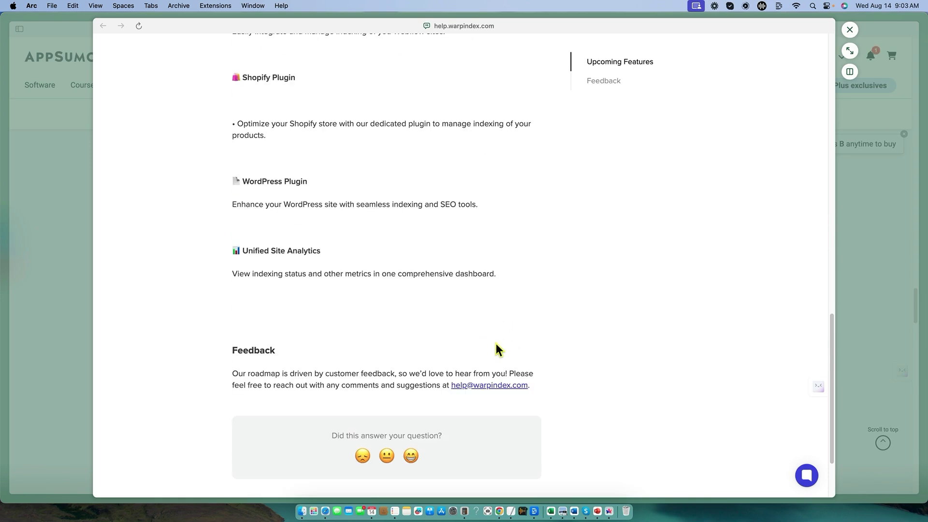
scroll(498, 349, "up", 15)
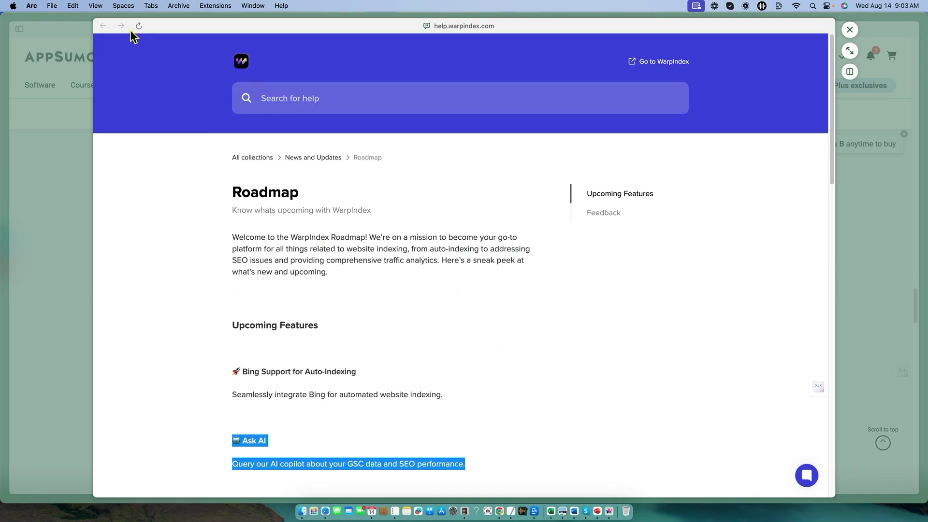
left_click(870, 216)
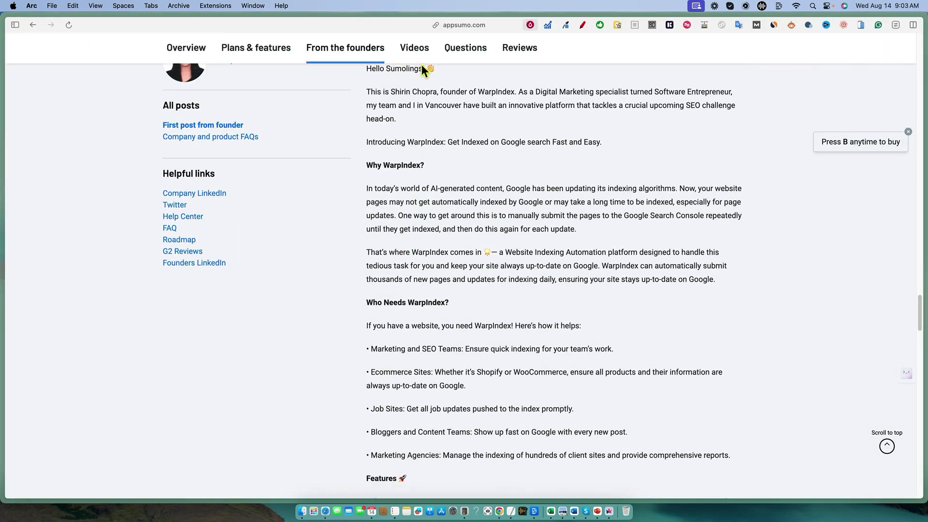
Jump to Plans & features and briefly highlight the Bulk URL de-indexing feature line.
left_click(256, 49)
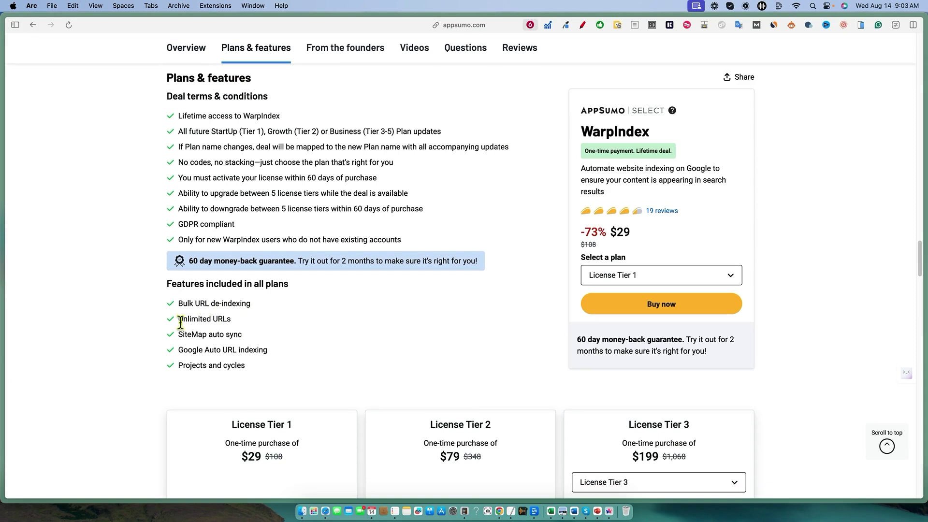
left_click_drag(256, 304, 172, 303)
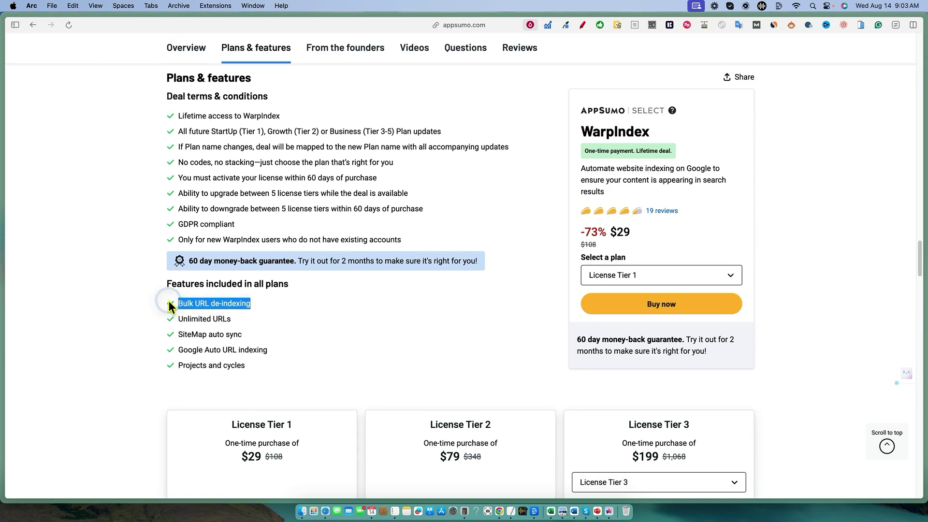
left_click(331, 304)
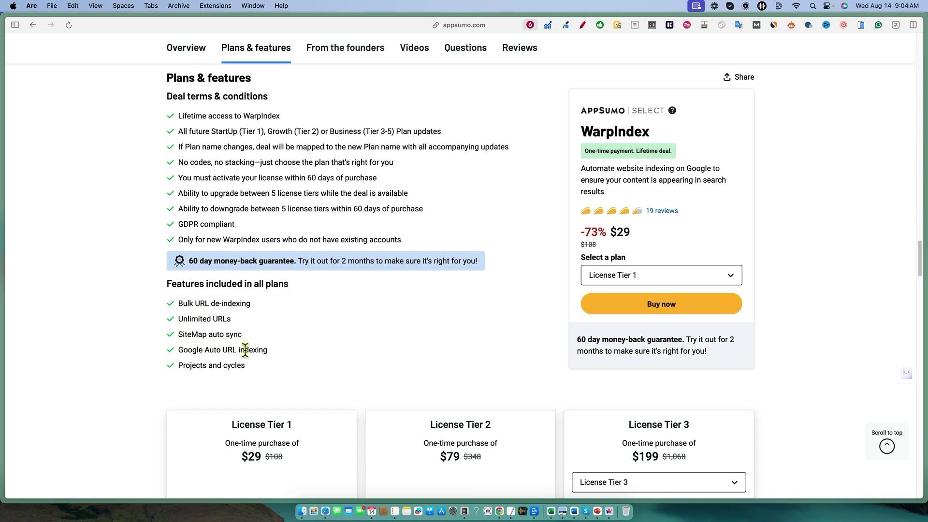
Scroll to the license tier cards and highlight the 200 requests per day limit.
scroll(324, 373, "down", 5)
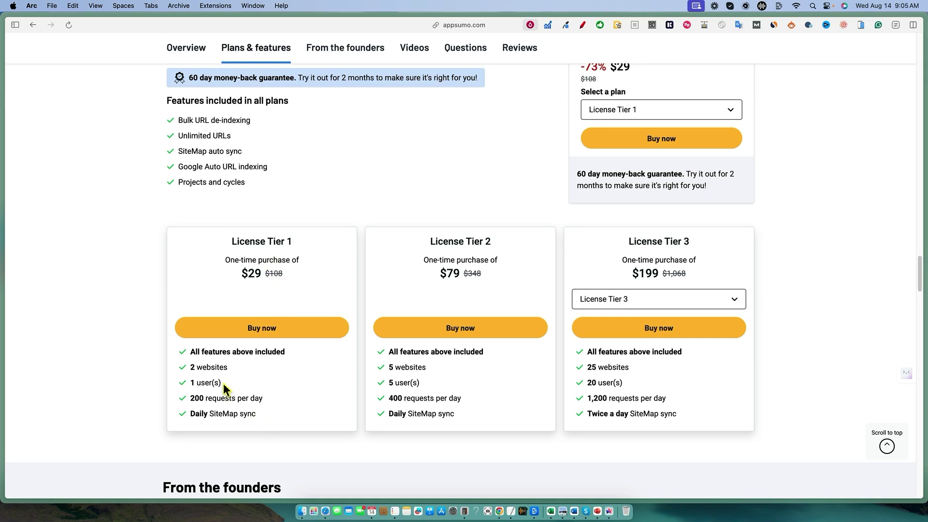
left_click_drag(189, 398, 283, 401)
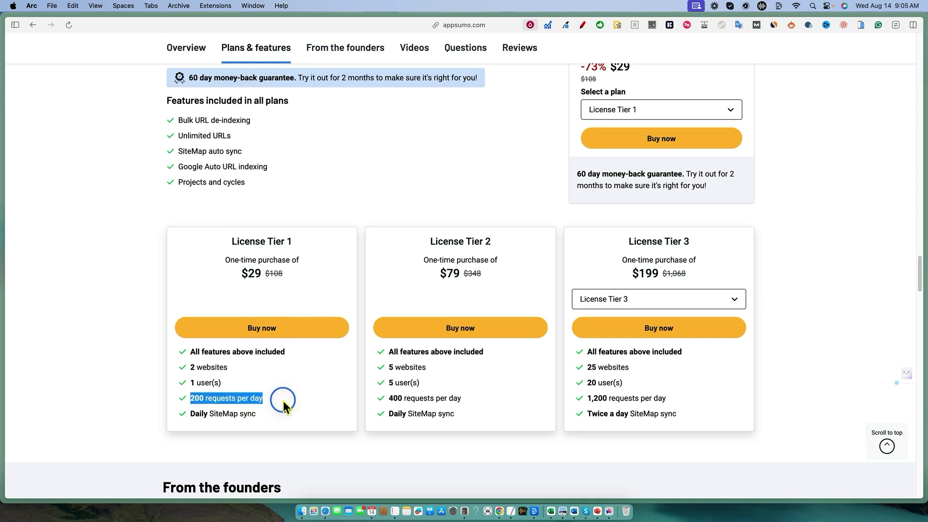
left_click(417, 191)
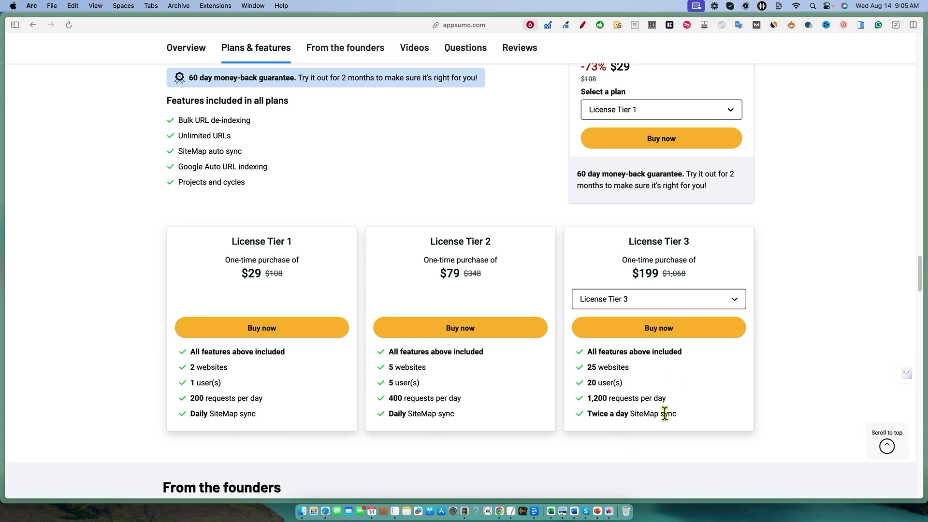
Switch the third card between License Tiers 5, 3 and 4, finishing on Tier 5 at $799.
left_click(678, 301)
left_click(642, 362)
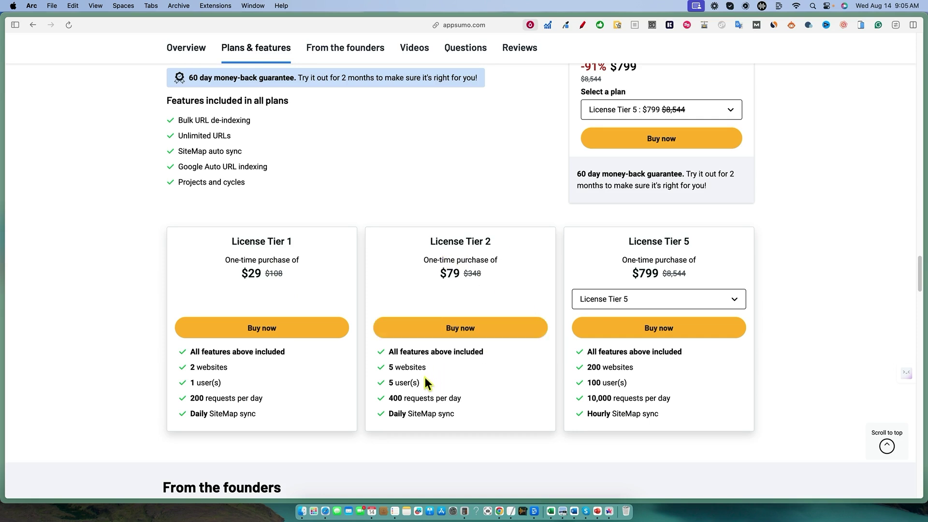
left_click(647, 306)
left_click(638, 323)
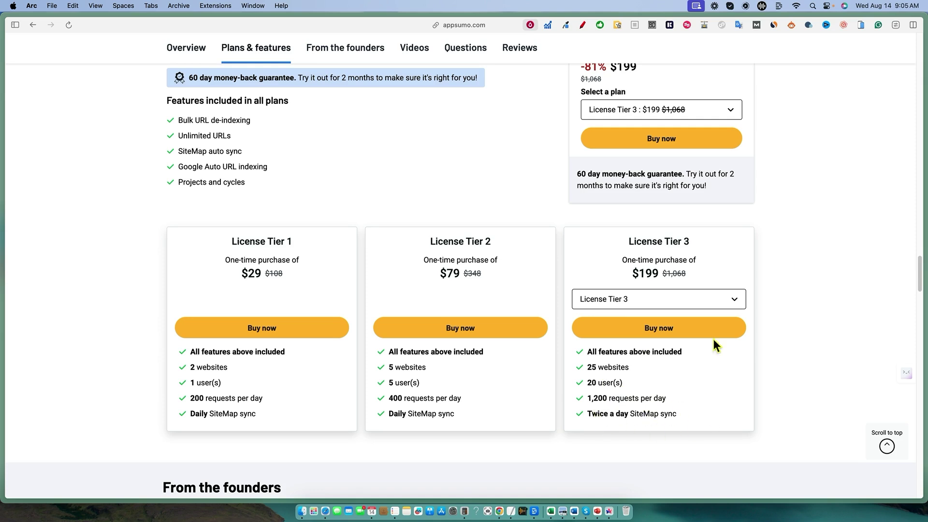
left_click(692, 304)
left_click(648, 342)
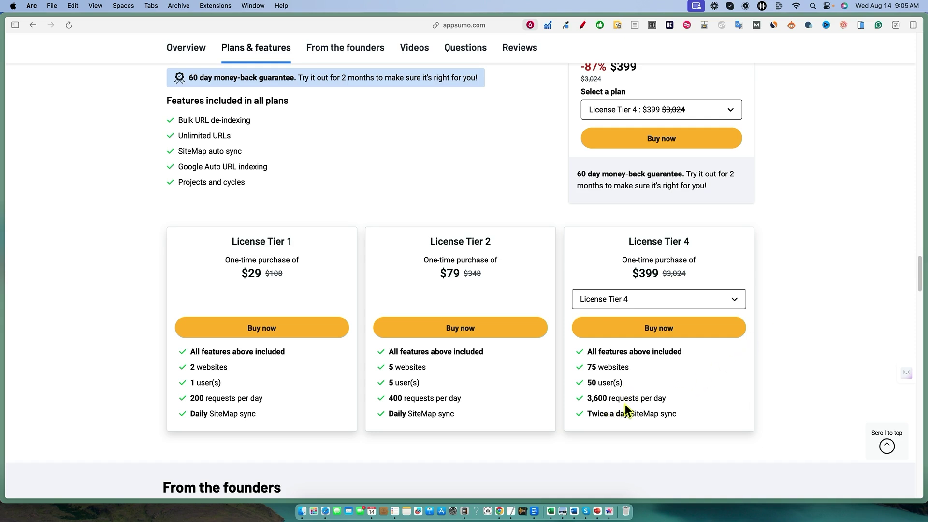
left_click(657, 303)
left_click(636, 363)
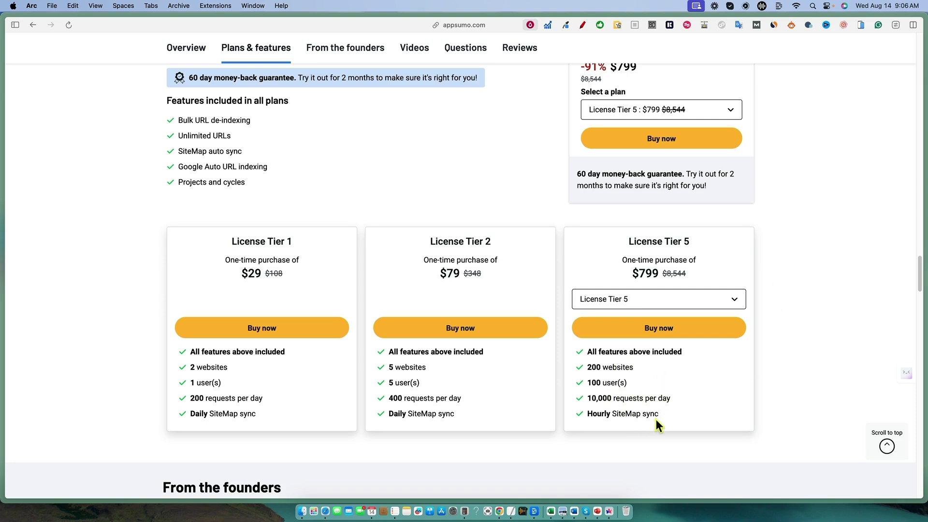
scroll(709, 338, "down", 15)
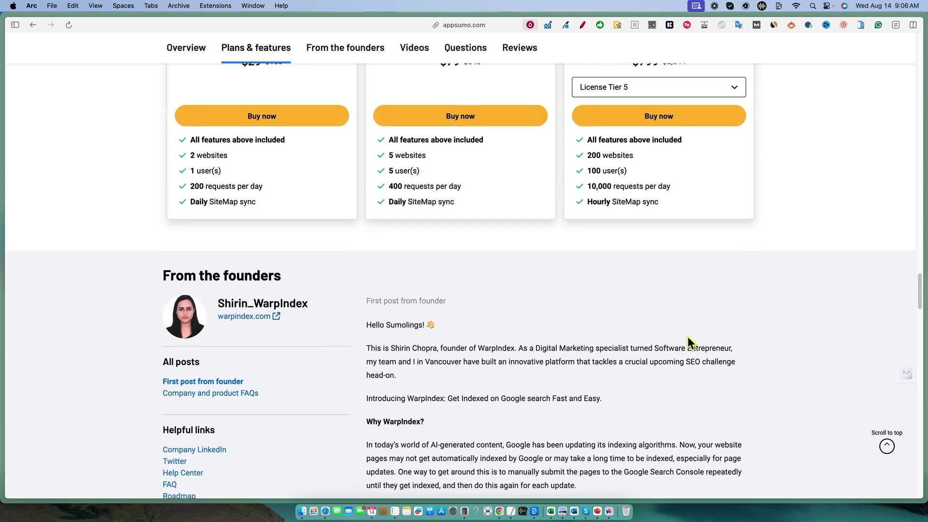
Open the Reviews tab and highlight the AskSumo summary's 4.7 rating and 60-day guarantee.
scroll(687, 337, "down", 15)
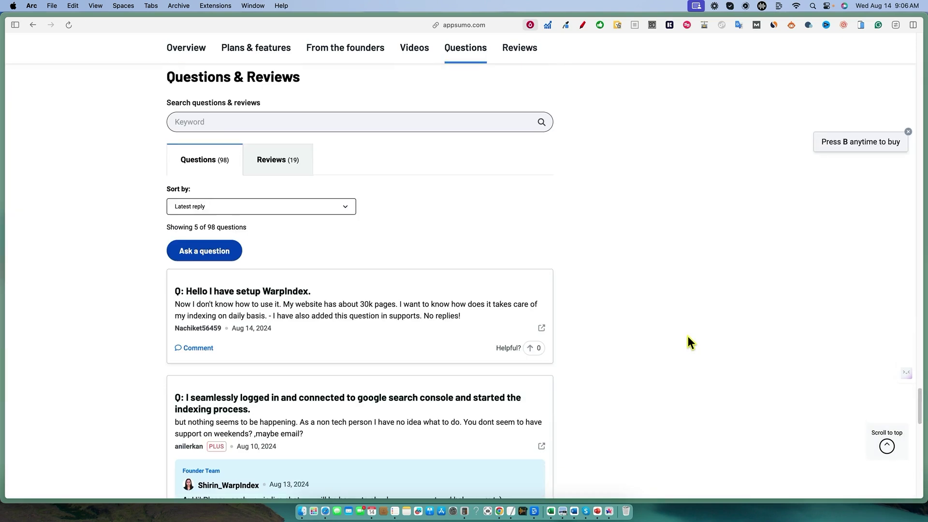
scroll(688, 335, "up", 8)
scroll(736, 343, "down", 10)
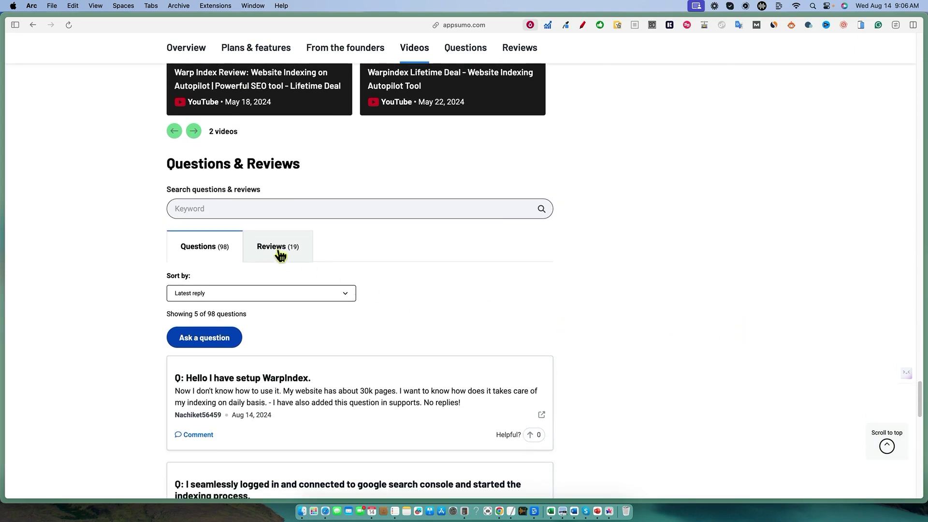
left_click(278, 255)
scroll(476, 321, "down", 1)
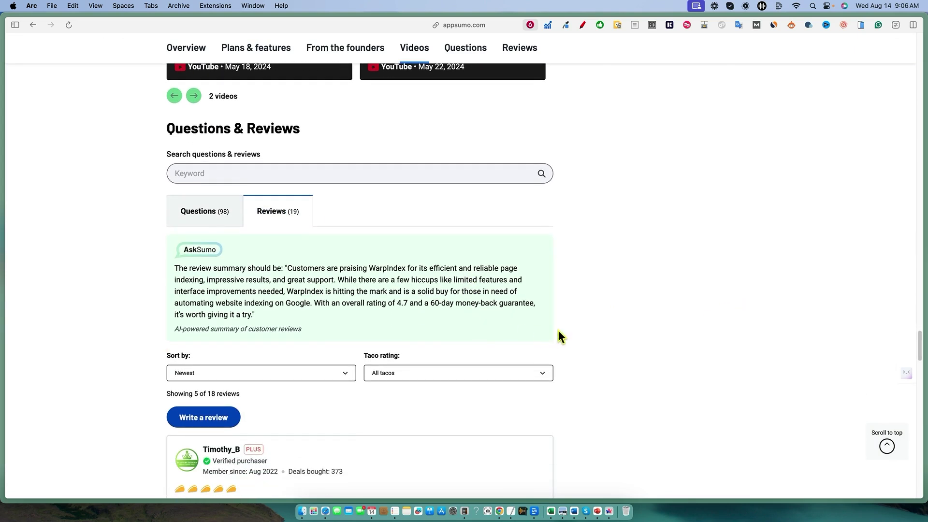
left_click_drag(396, 304, 460, 305)
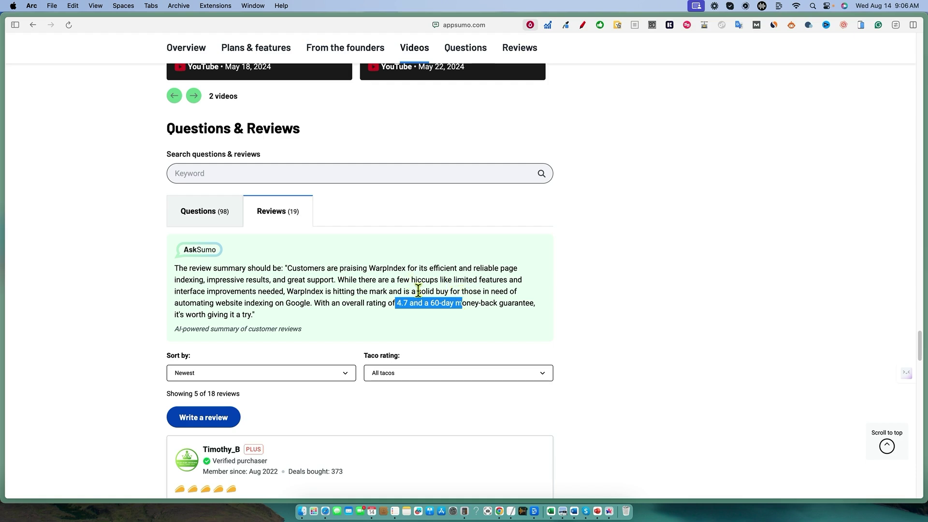
left_click(589, 282)
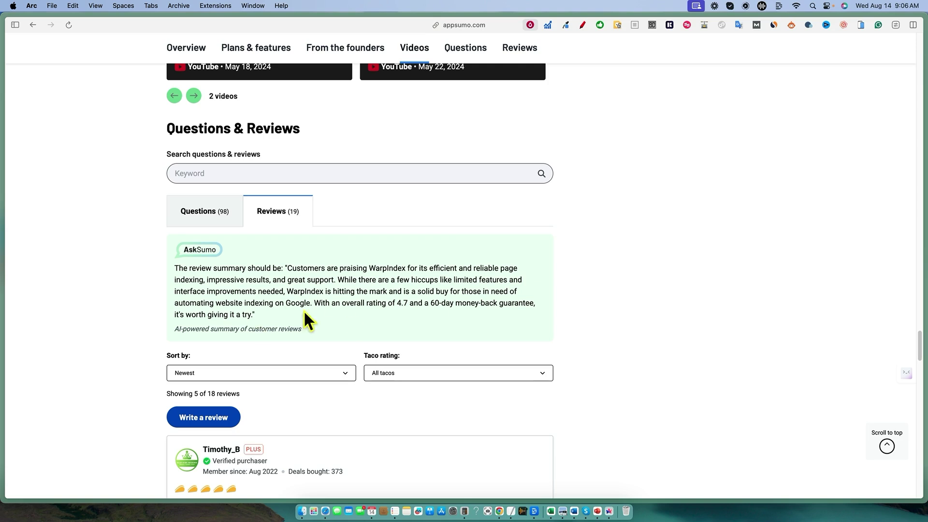
Select more of the AskSumo summary, then scroll through the customer review list.
scroll(561, 325, "down", 1)
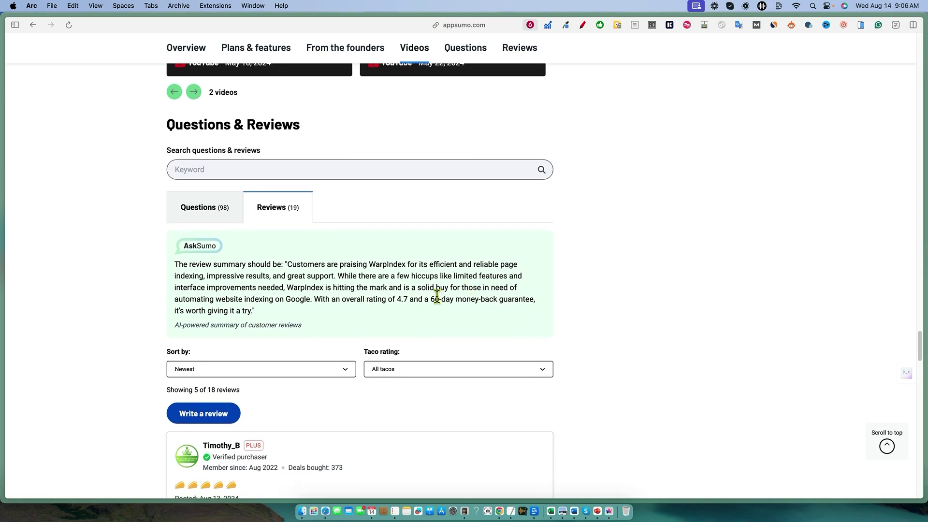
left_click_drag(439, 298, 224, 264)
left_click(579, 261)
scroll(594, 271, "down", 2)
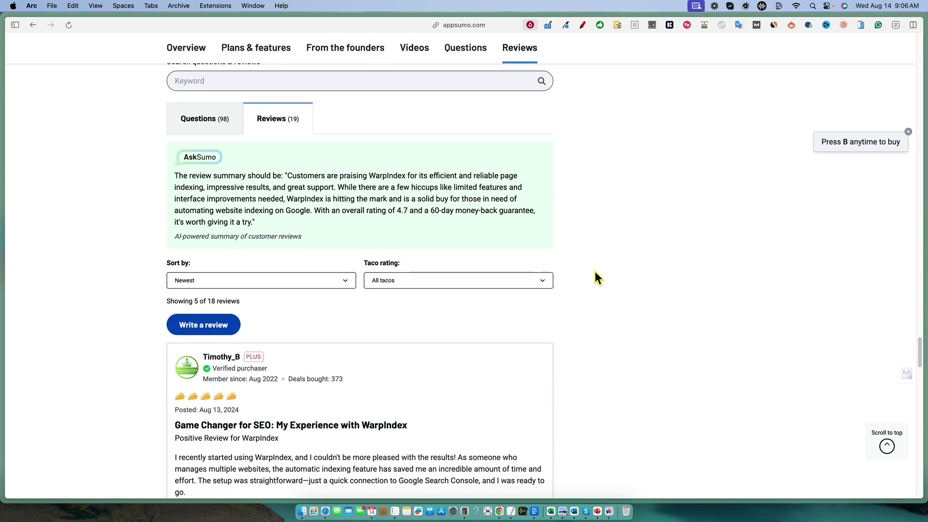
scroll(237, 216, "down", 5)
scroll(249, 251, "down", 10)
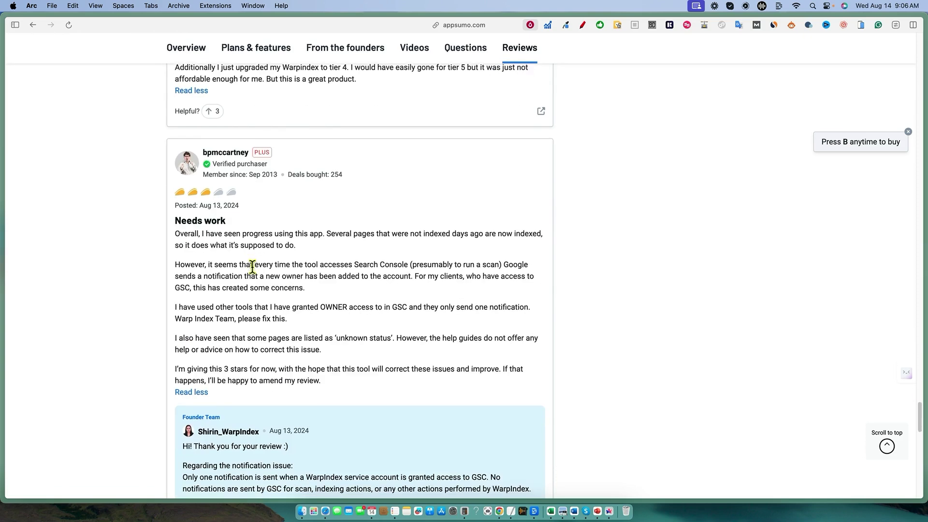
scroll(253, 263, "up", 20)
scroll(253, 268, "up", 10)
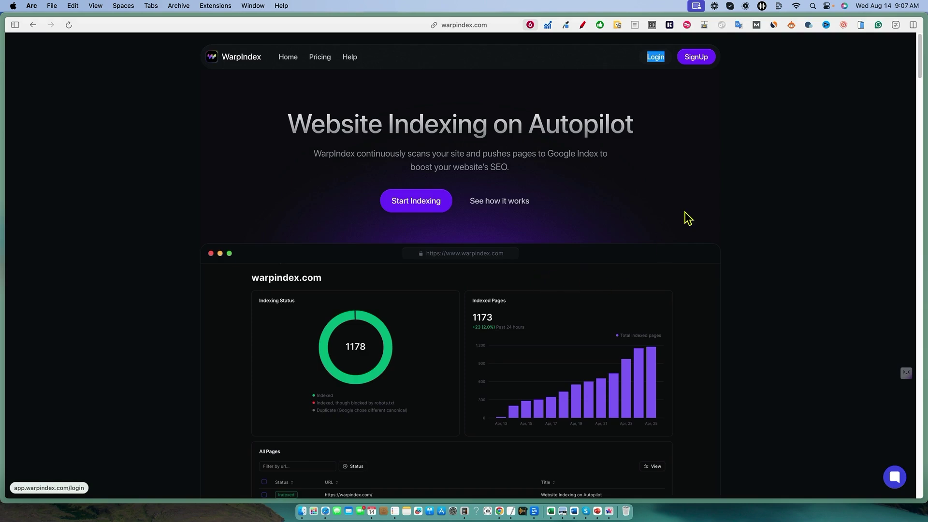
Scroll through the WarpIndex 'Website Indexing on Autopilot' homepage and back up.
scroll(699, 218, "down", 4)
scroll(701, 224, "up", 4)
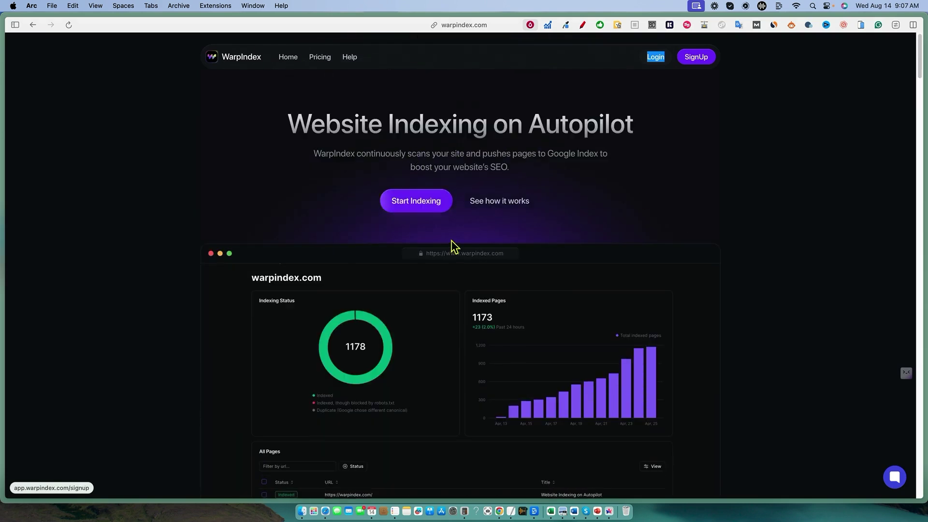
scroll(451, 245, "down", 10)
scroll(454, 247, "down", 10)
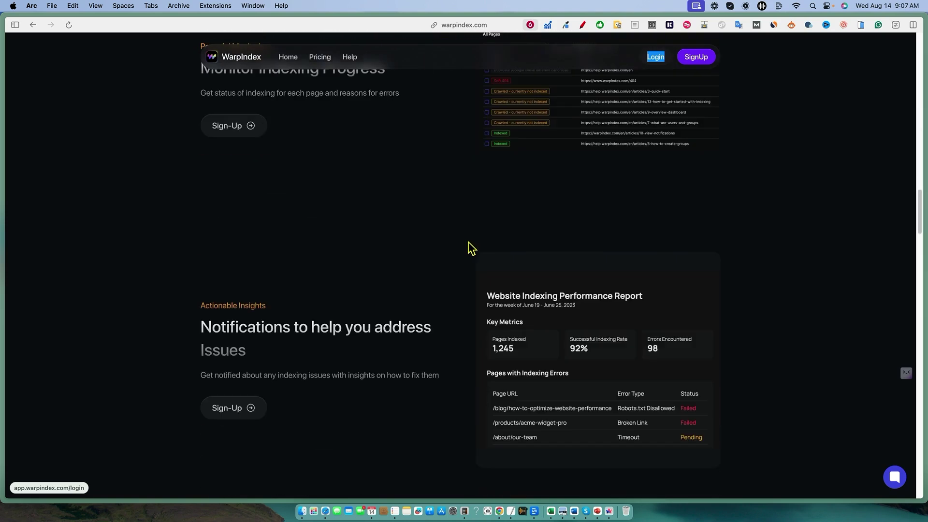
scroll(468, 248, "down", 10)
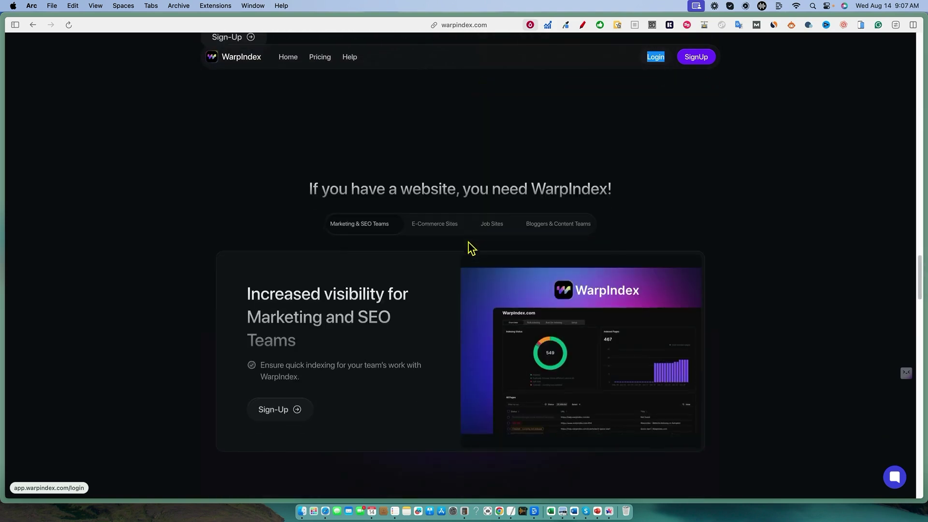
scroll(625, 251, "down", 10)
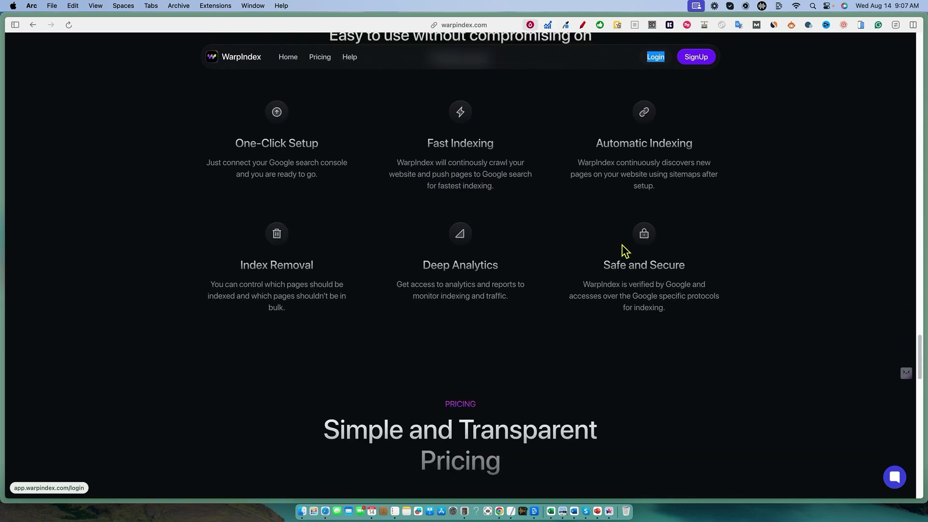
scroll(625, 251, "down", 5)
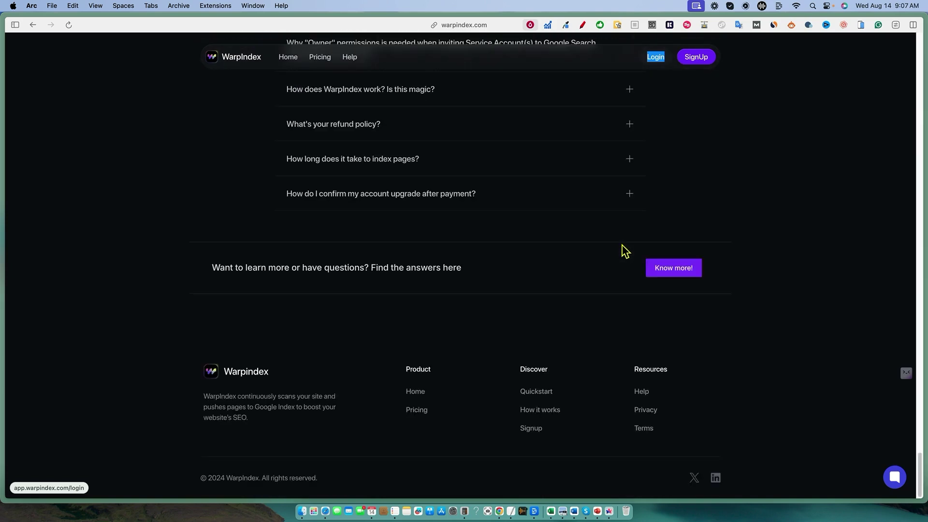
scroll(625, 251, "up", 20)
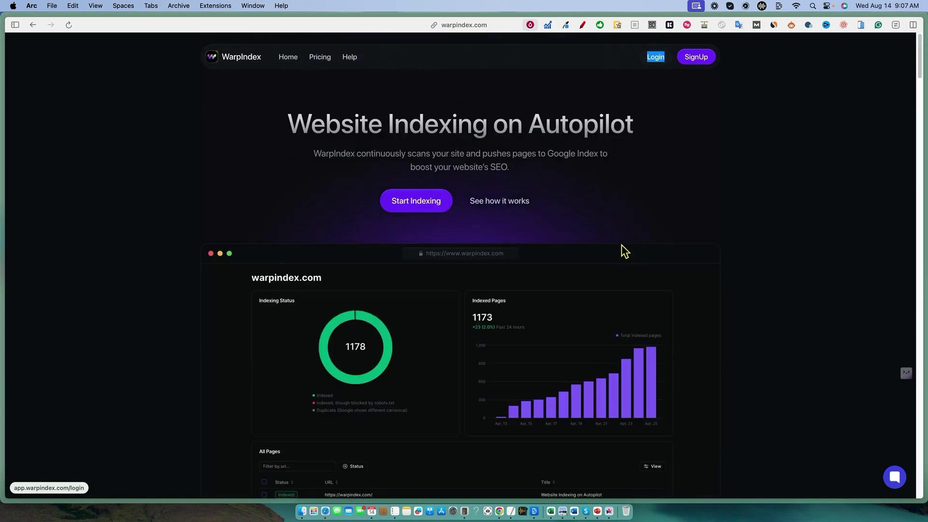
mouse_move(3, 266)
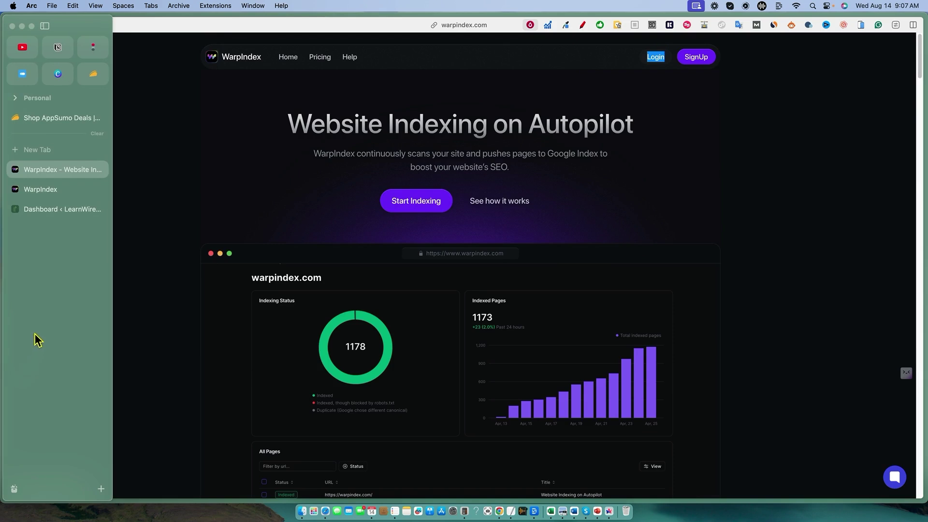
left_click(39, 190)
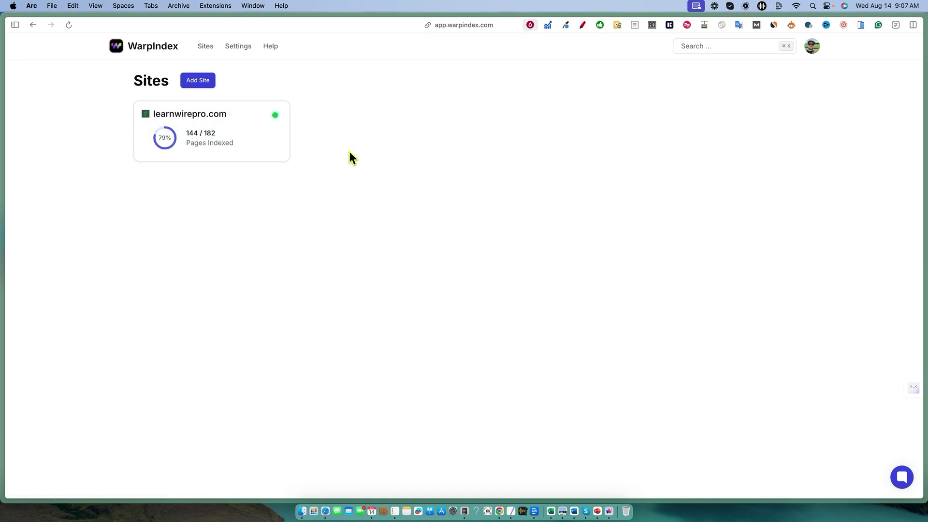
left_click(820, 51)
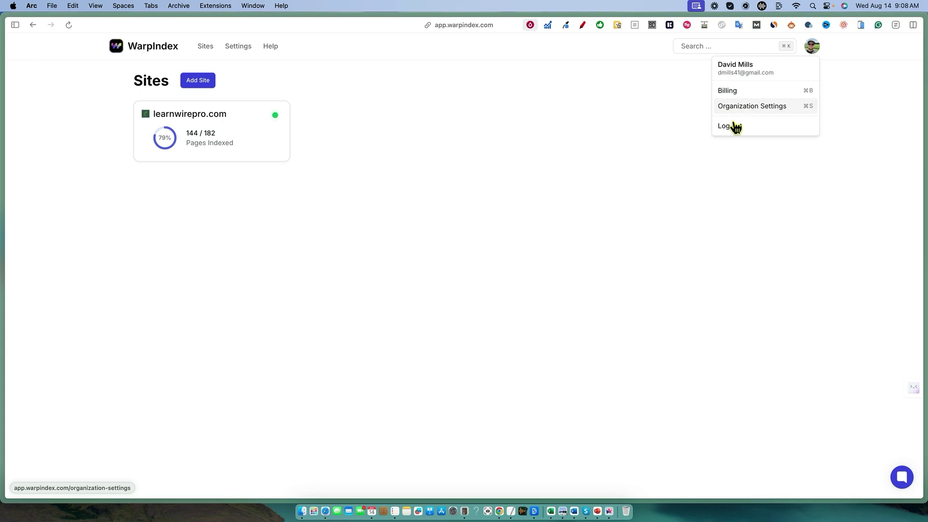
left_click(496, 95)
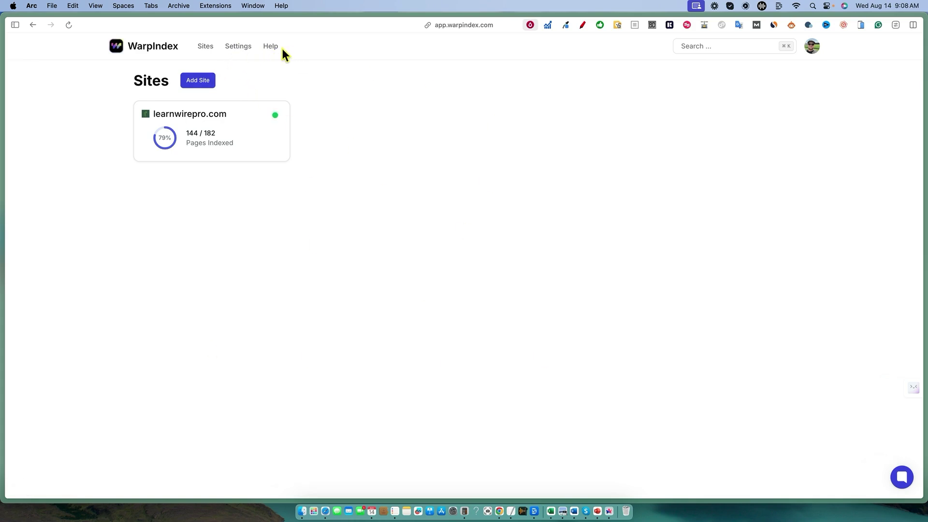
Open organization Settings, check the user's '...' actions without choosing one, then show GSC Connections.
left_click(238, 47)
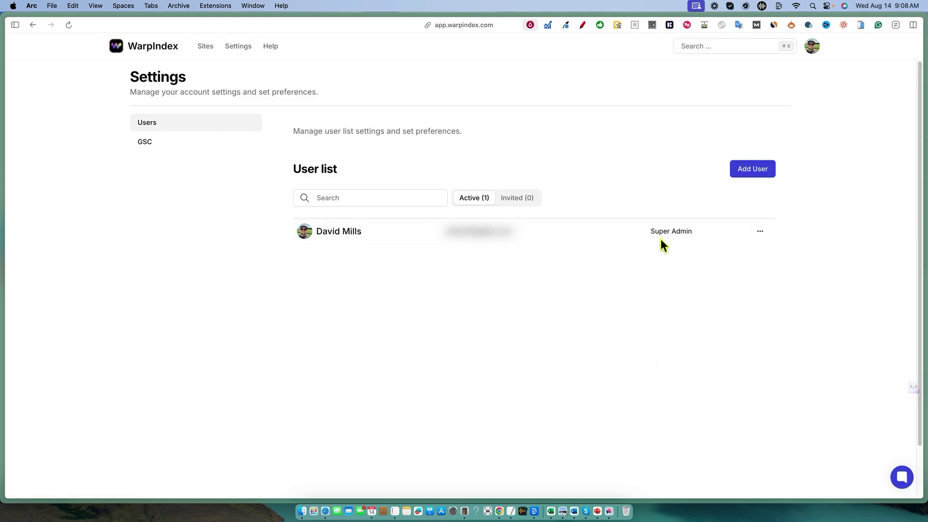
left_click(759, 233)
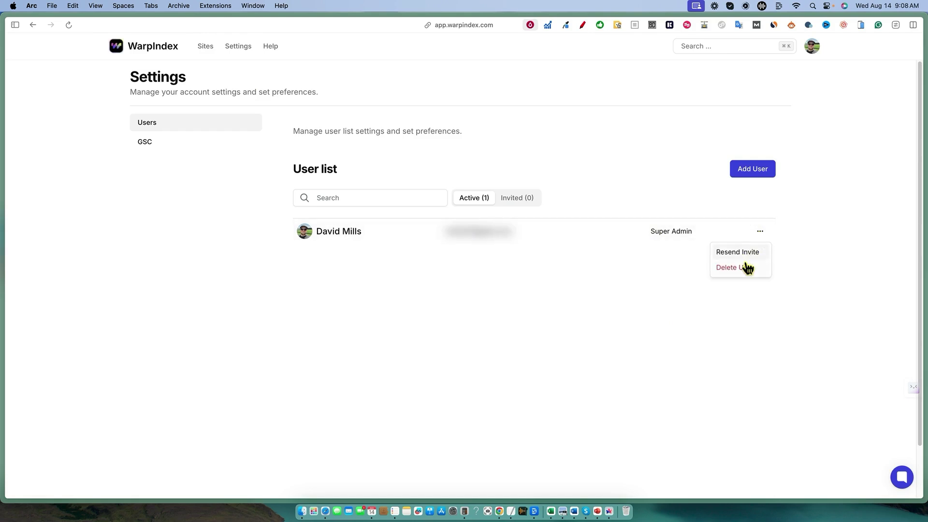
left_click(576, 331)
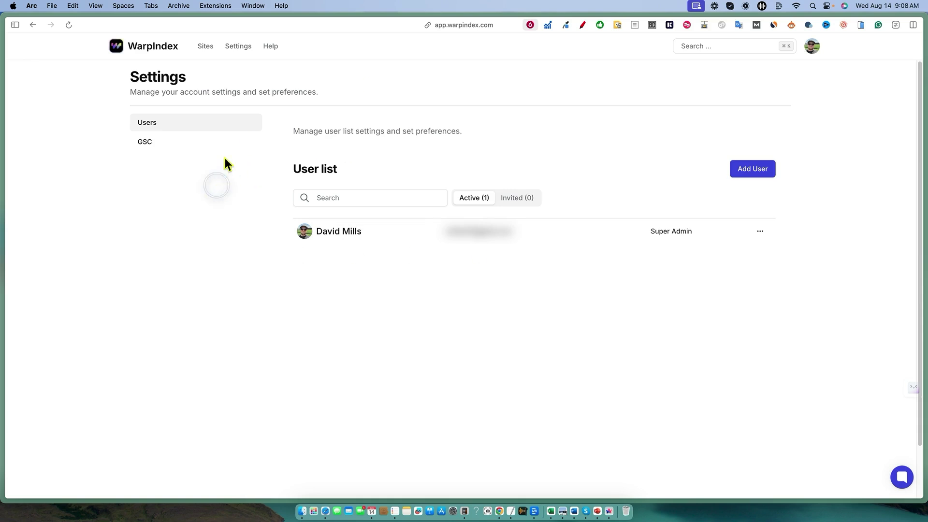
left_click(160, 144)
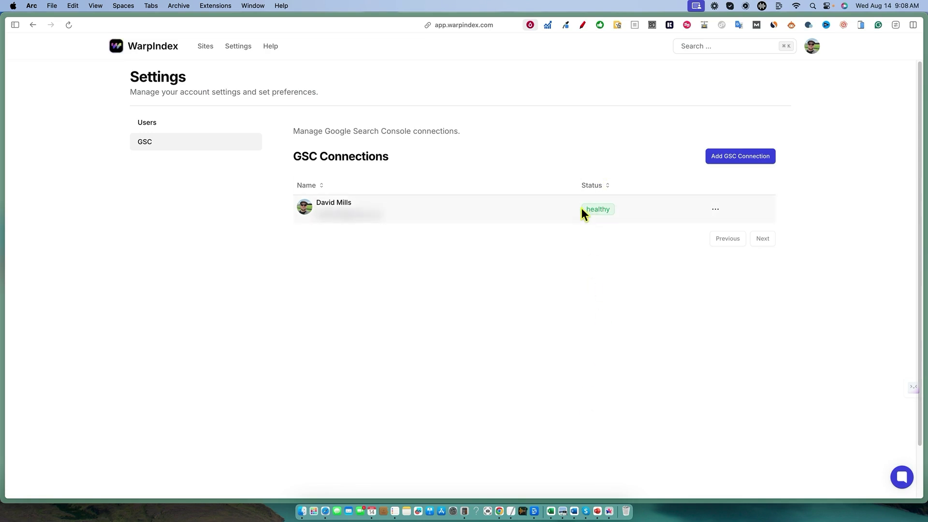
left_click(745, 161)
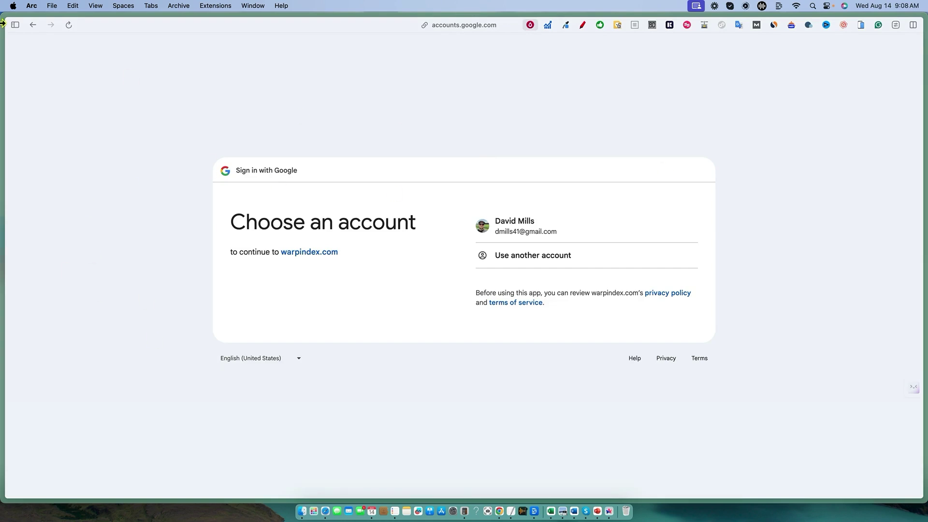
left_click(33, 25)
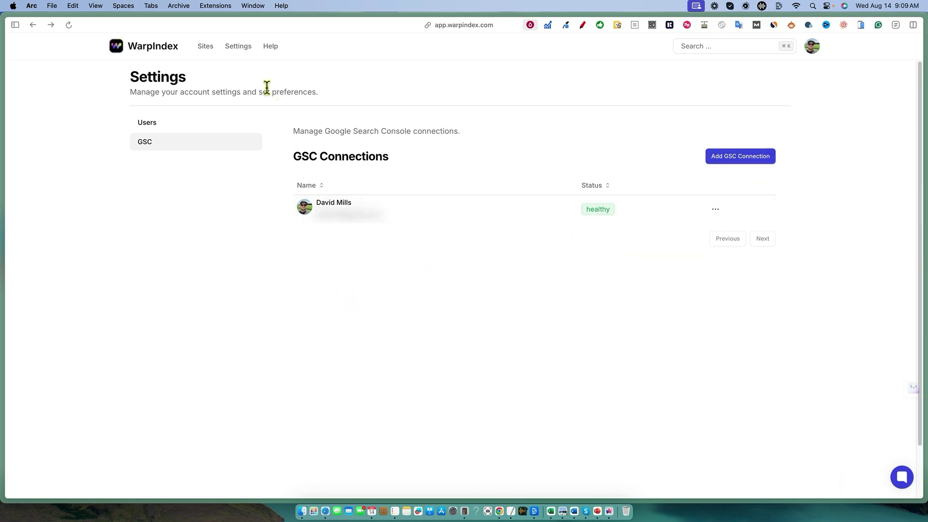
Back out of the Google account chooser to WarpIndex's Sites dashboard for learnwirepro.com.
left_click(205, 51)
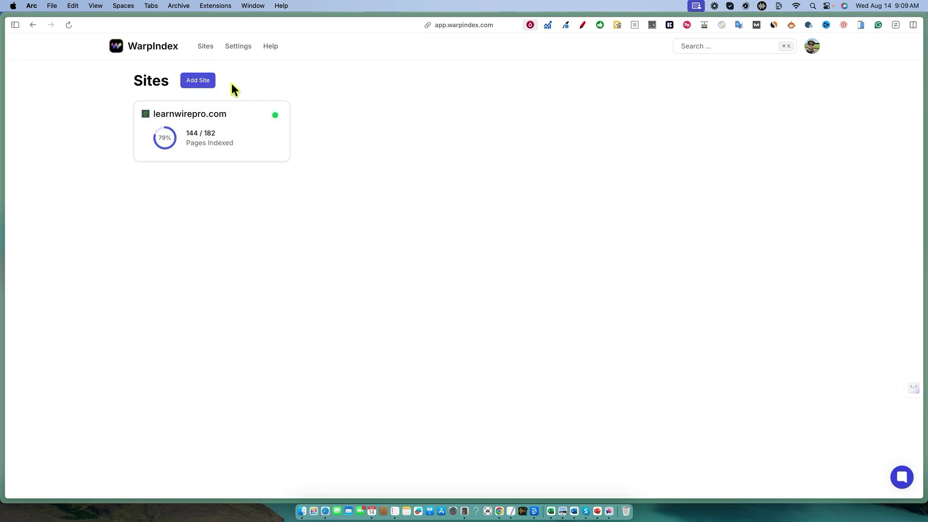
Start adding a new site, then browse the support chat's Messages and close it.
left_click(208, 80)
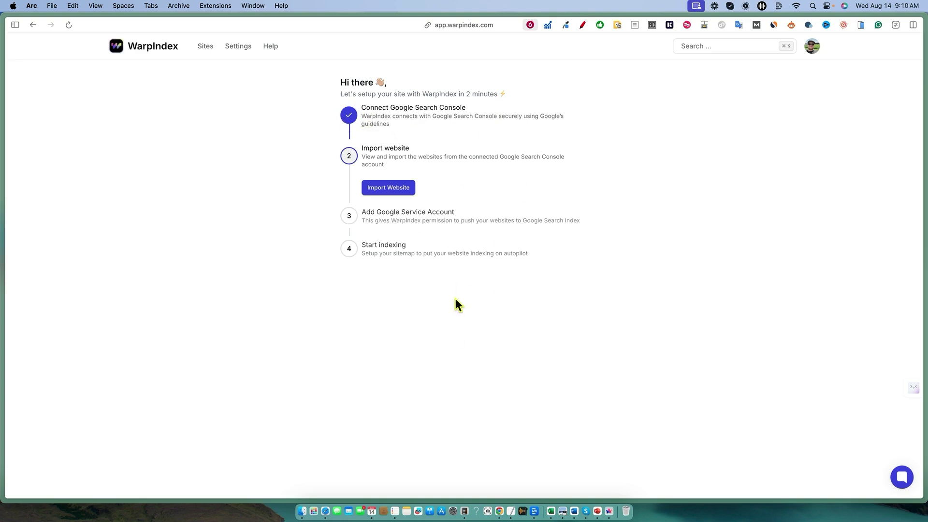
left_click(899, 477)
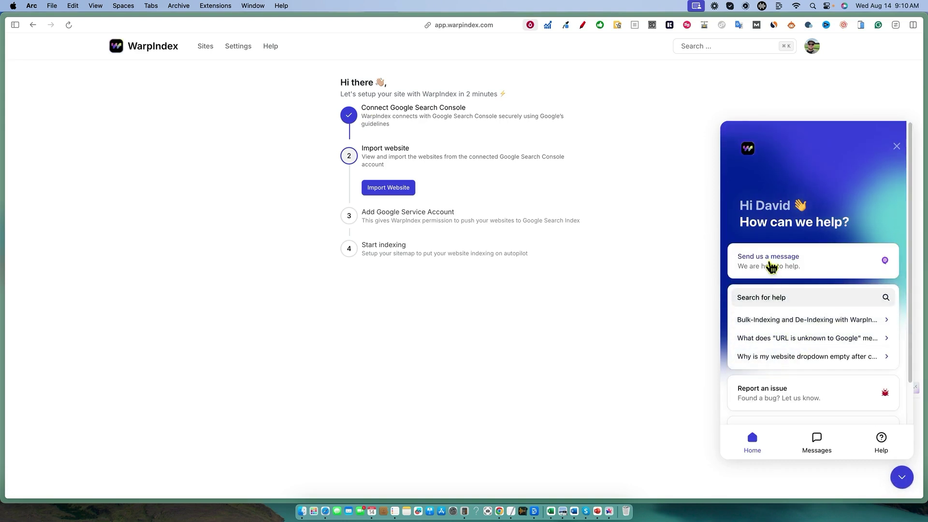
left_click(816, 438)
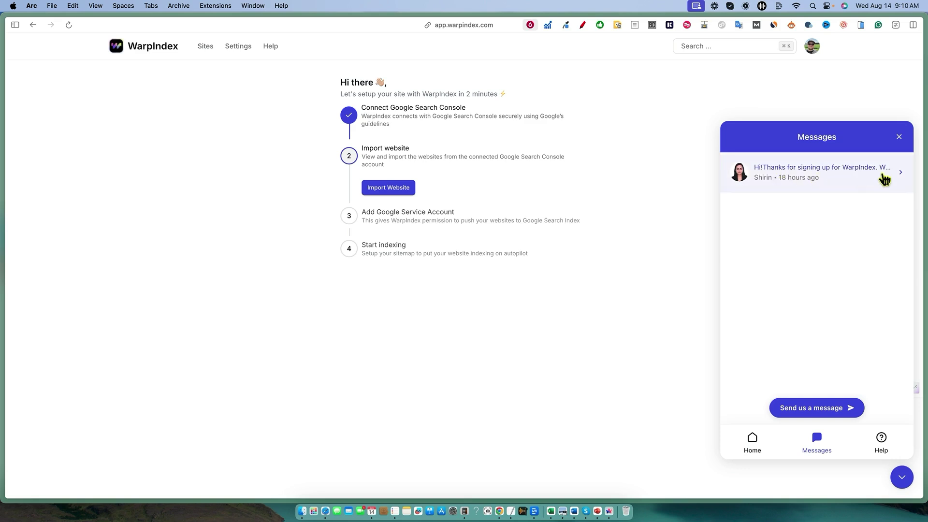
left_click(832, 412)
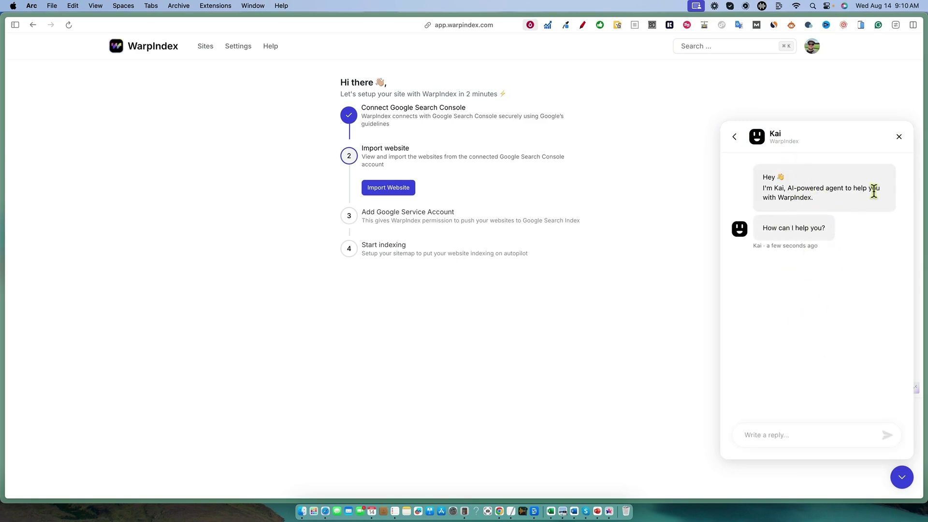
left_click(900, 138)
mouse_move(916, 392)
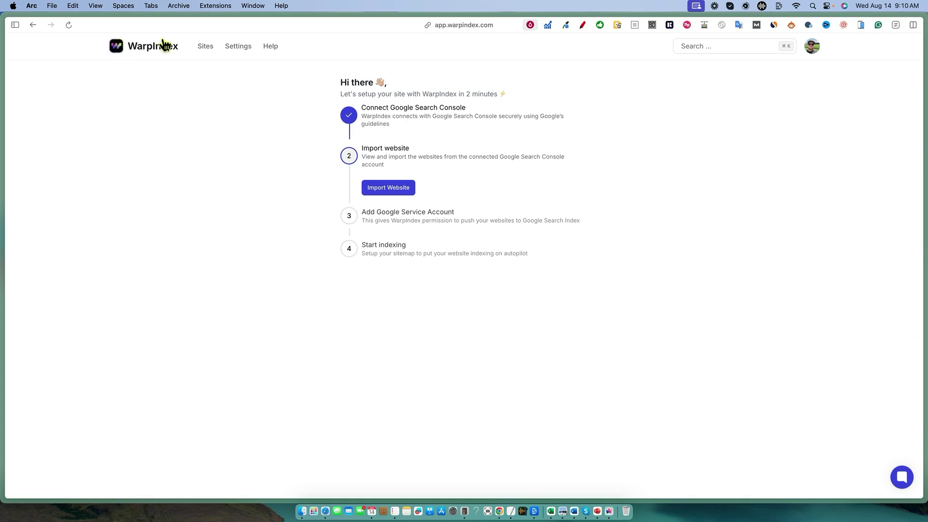
Open learnwirepro.com's Overview from Sites and look over its indexing charts and page stats.
left_click(205, 45)
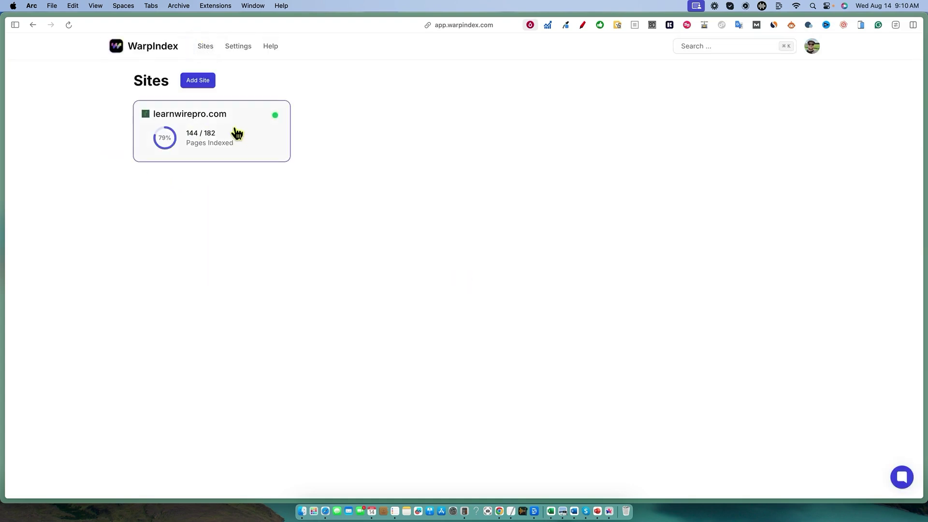
left_click(228, 131)
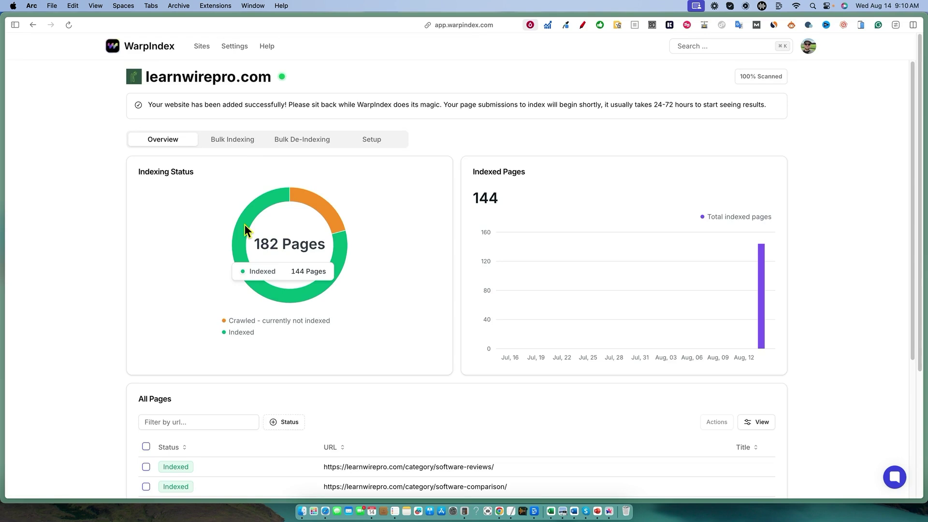
mouse_move(312, 200)
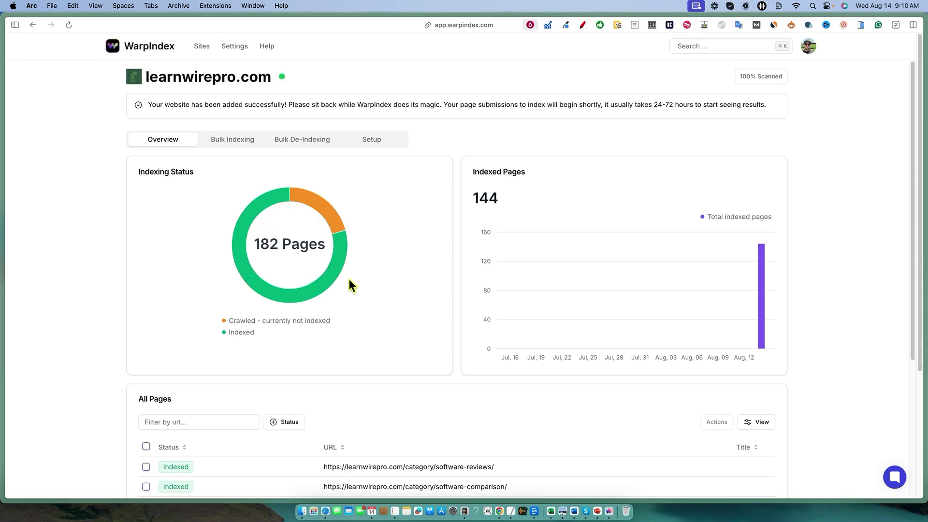
mouse_move(751, 349)
scroll(479, 345, "down", 2)
scroll(480, 344, "up", 2)
mouse_move(747, 85)
scroll(209, 196, "down", 5)
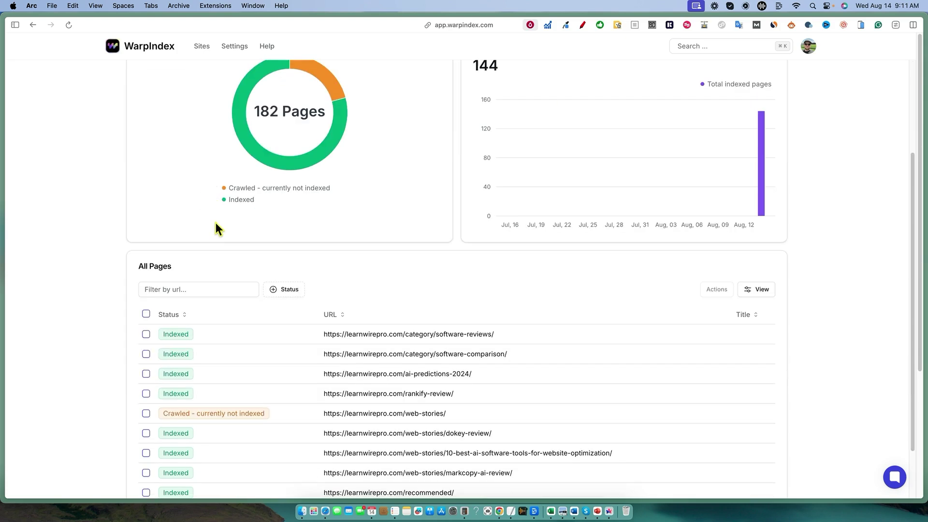
scroll(214, 225, "down", 1)
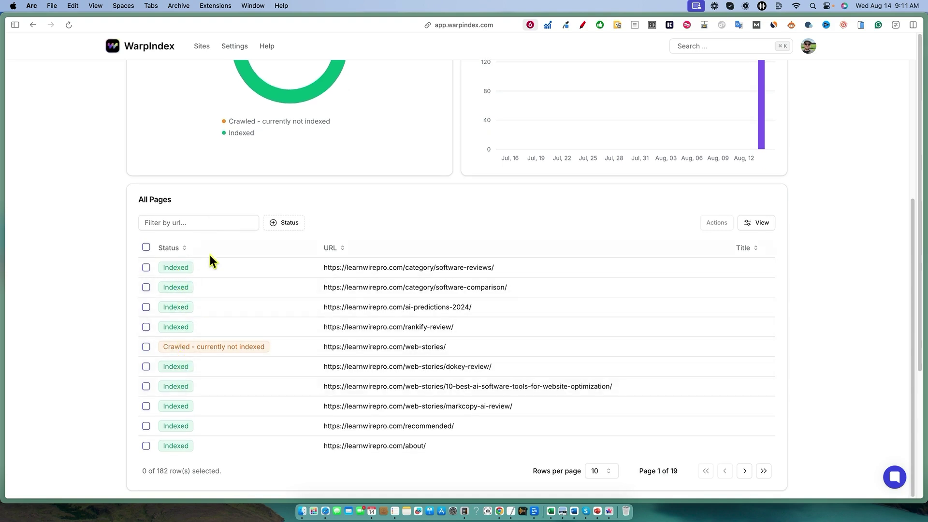
left_click(183, 248)
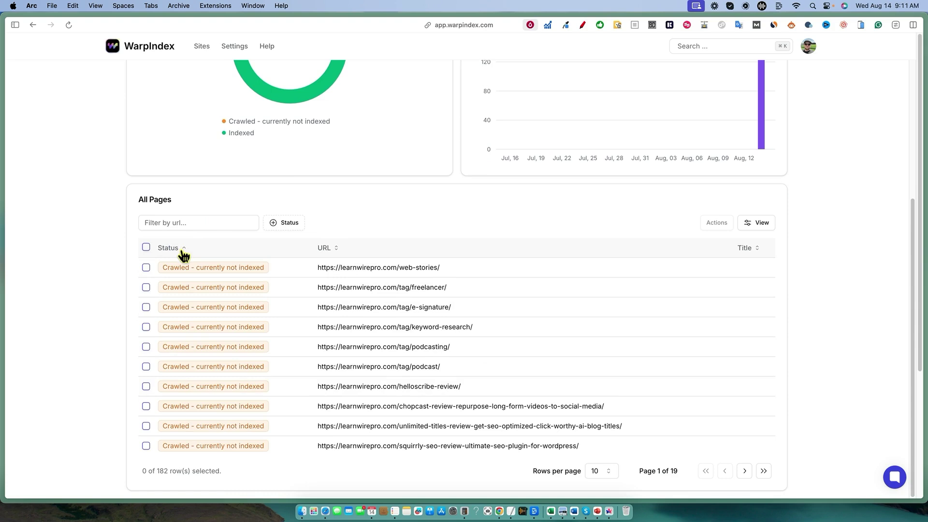
left_click(178, 246)
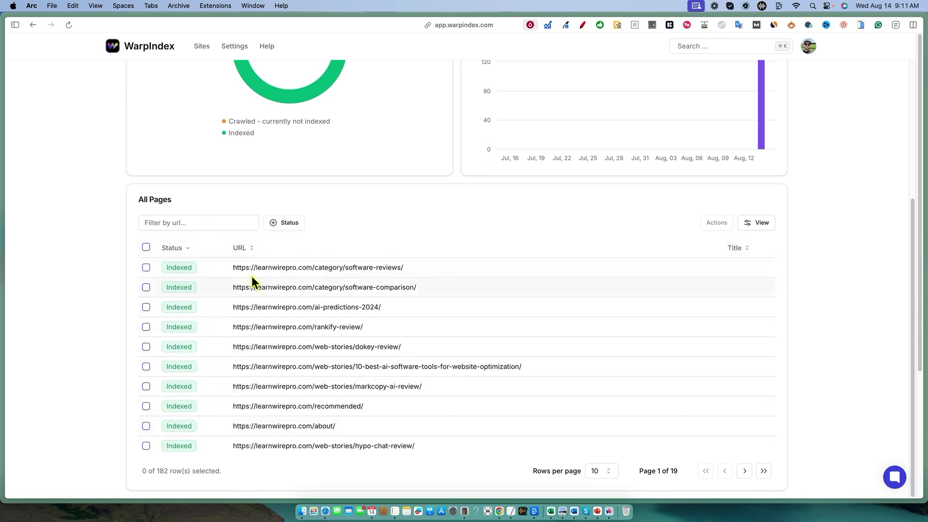
left_click(269, 223)
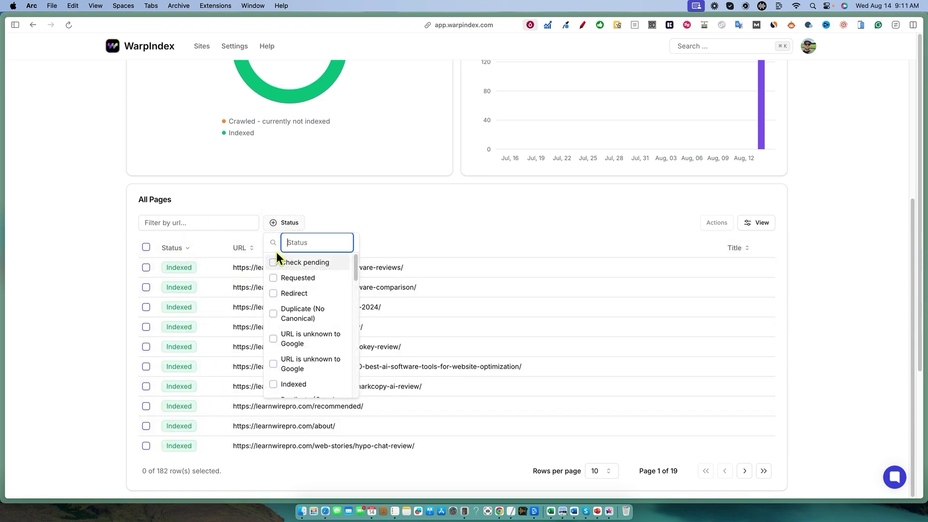
scroll(293, 287, "down", 5)
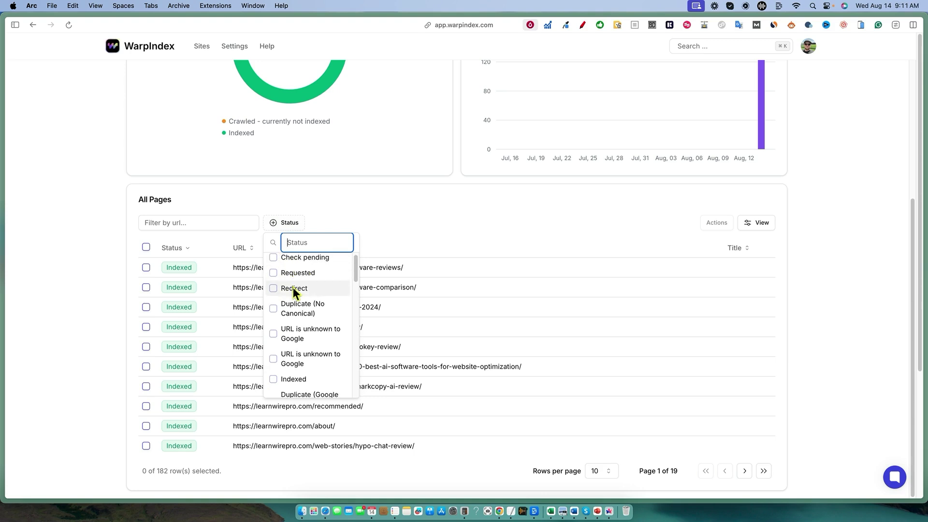
scroll(296, 294, "down", 4)
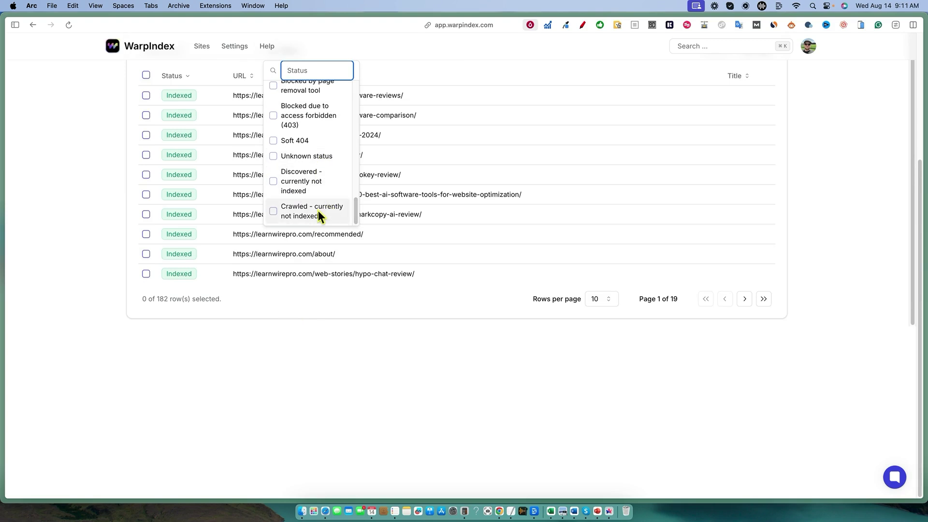
left_click(270, 211)
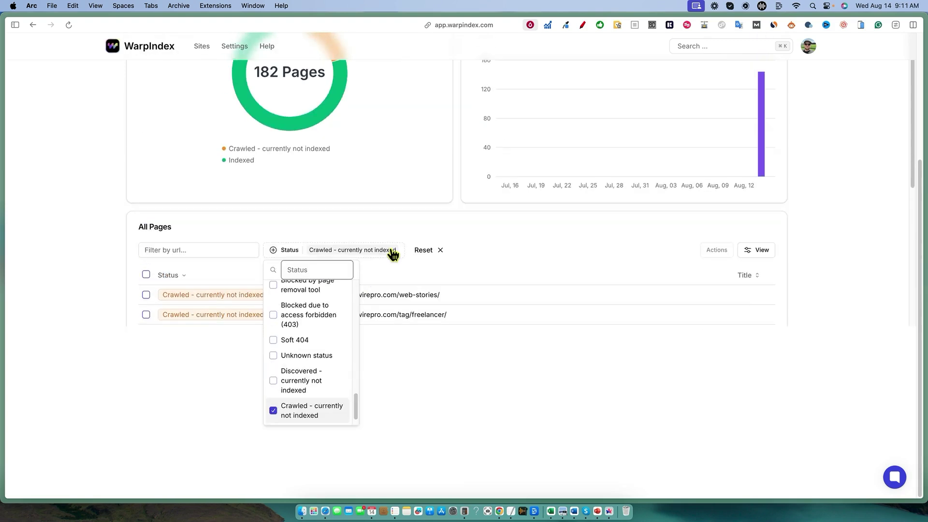
left_click(445, 283)
scroll(367, 296, "down", 5)
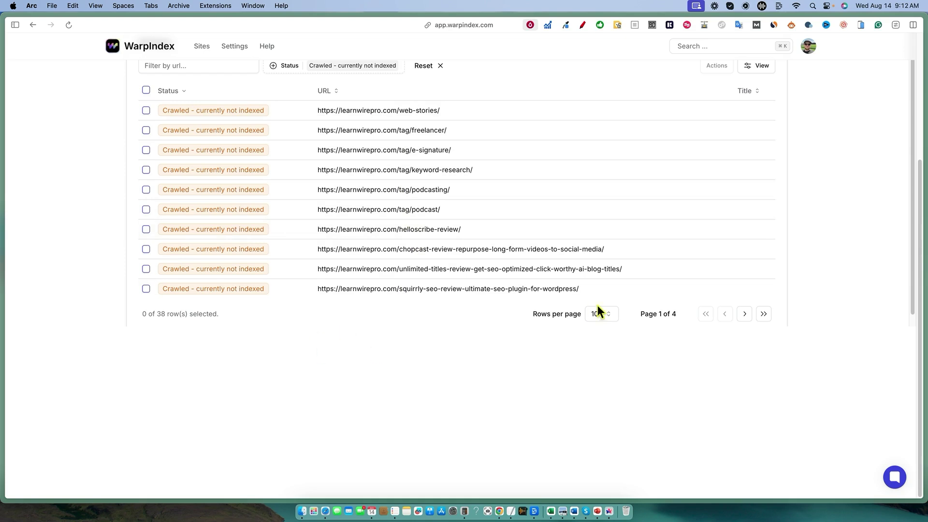
left_click_drag(590, 290, 317, 256)
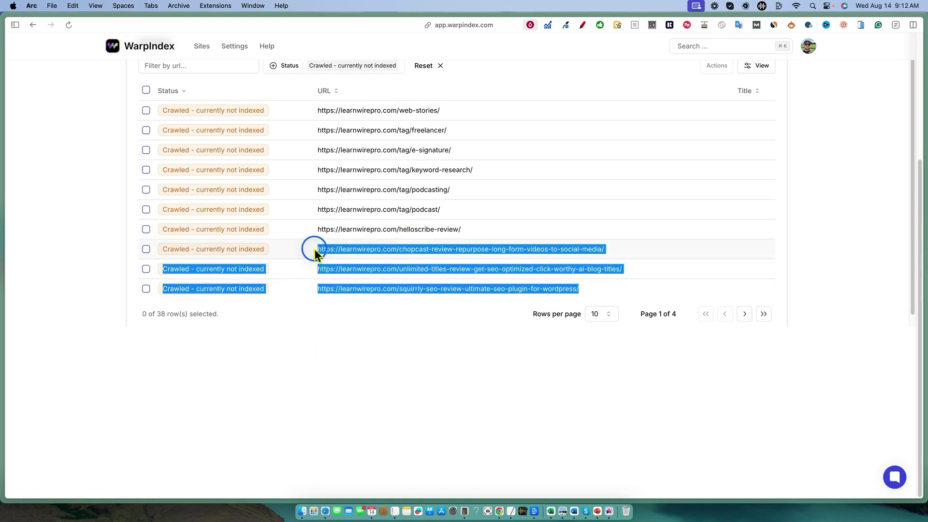
left_click(352, 348)
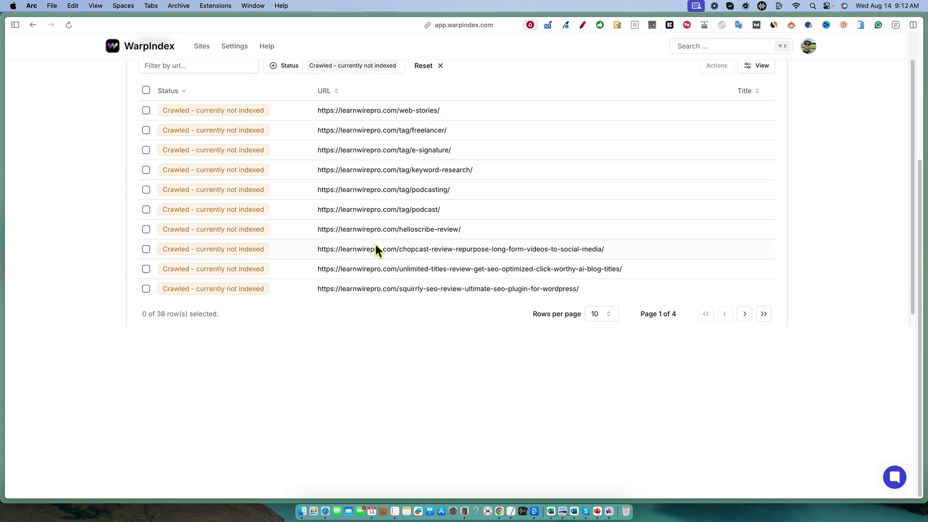
left_click_drag(338, 248, 503, 269)
left_click(372, 323)
left_click_drag(356, 290, 487, 288)
left_click_drag(421, 269, 548, 269)
left_click_drag(479, 249, 524, 270)
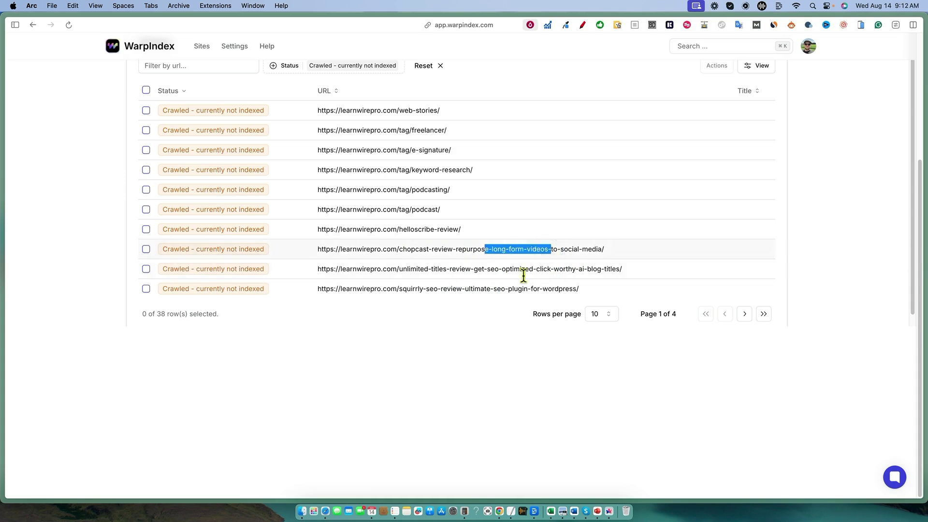
left_click(447, 335)
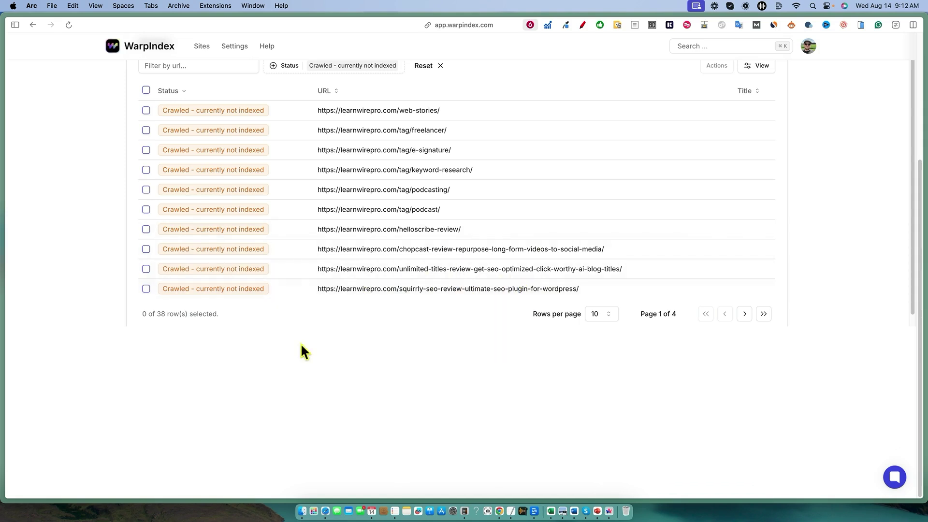
scroll(251, 376, "up", 1)
Reset the Status filter, toggle the Title column off and back on, and sort by Status.
scroll(251, 372, "up", 5)
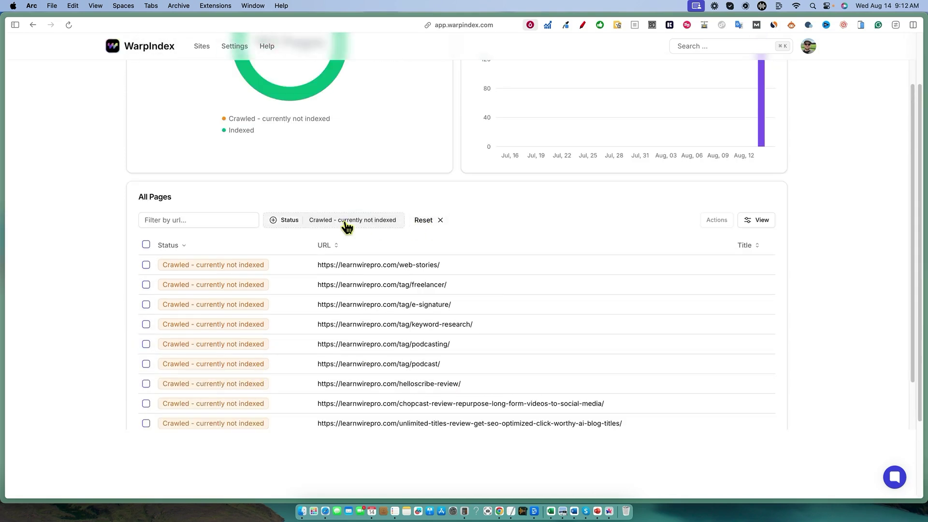
left_click(439, 224)
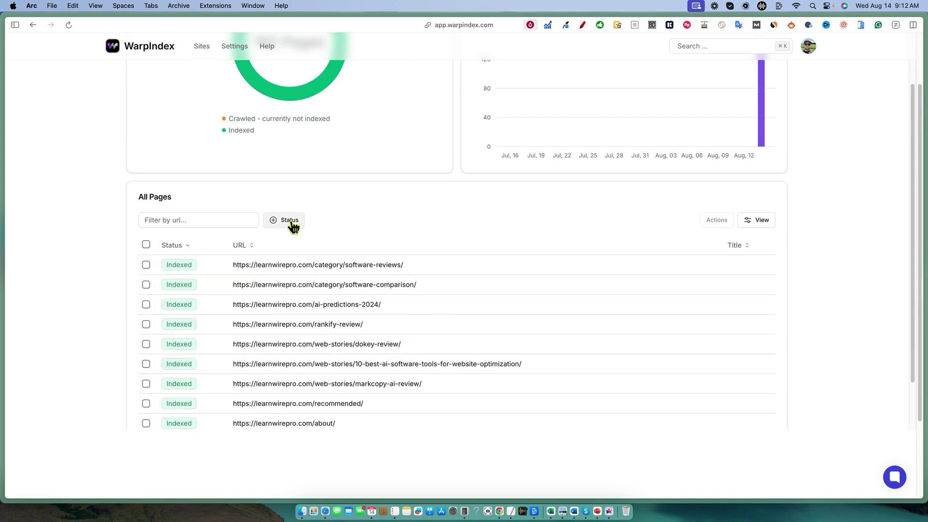
left_click(747, 222)
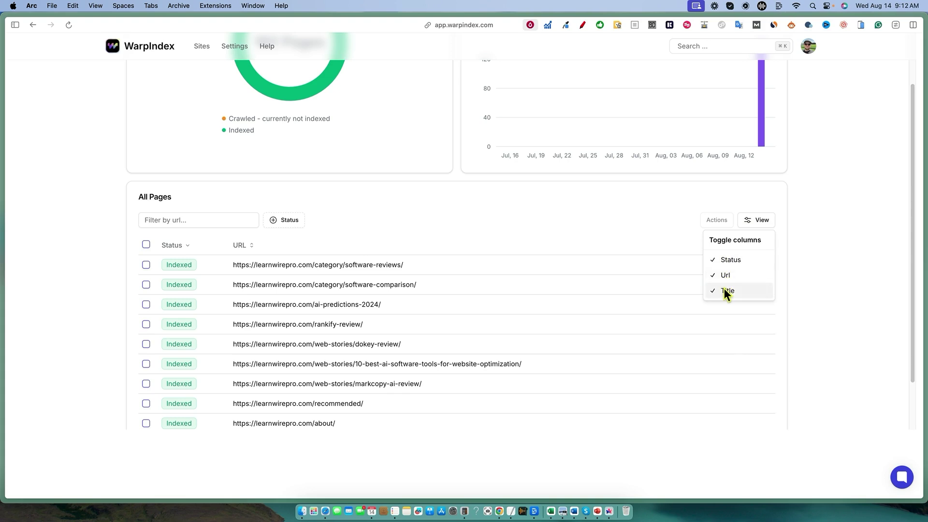
left_click(724, 290)
left_click(748, 223)
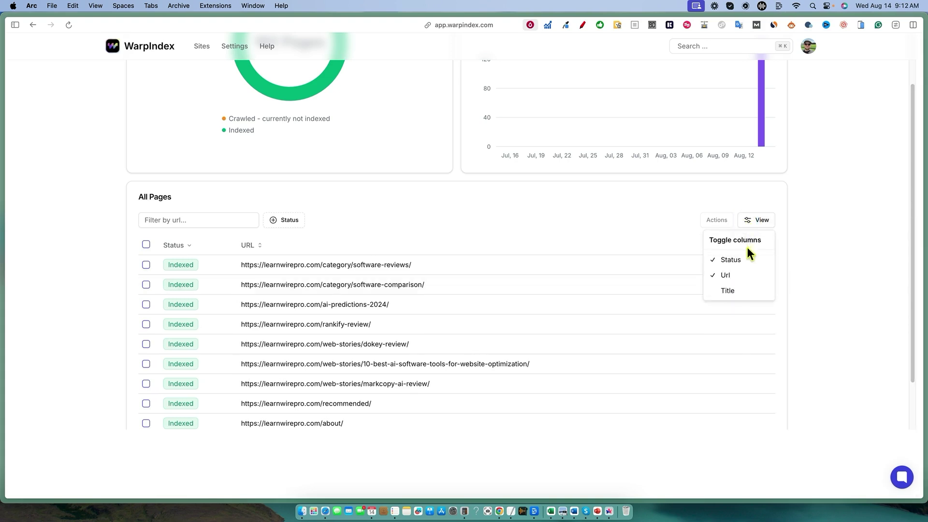
left_click(728, 291)
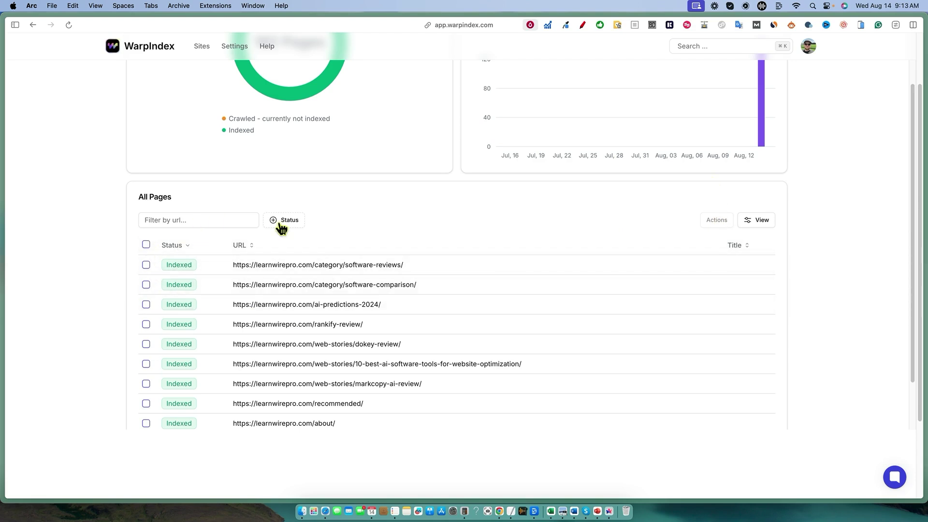
left_click(184, 246)
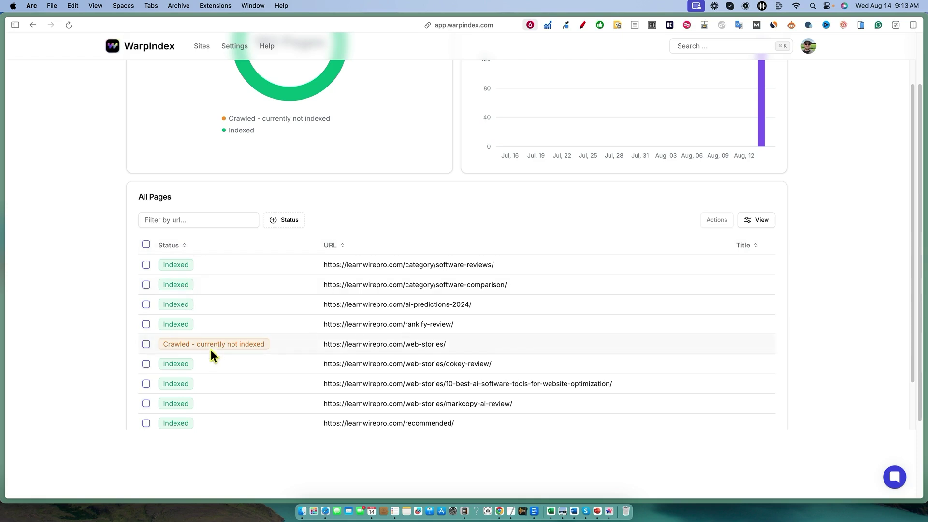
Sort by Status so unindexed pages lead, trying and then clearing a few row selections.
left_click(186, 246)
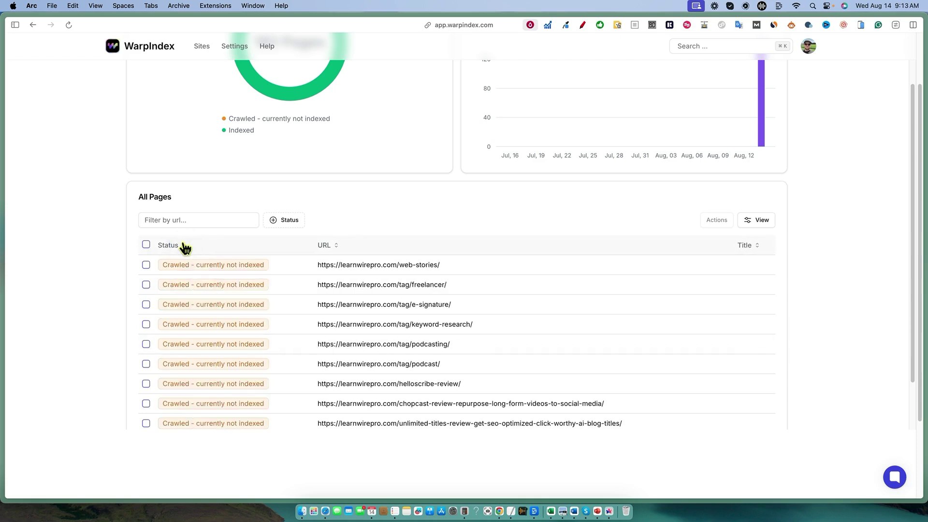
left_click(146, 265)
left_click(146, 285)
left_click(146, 324)
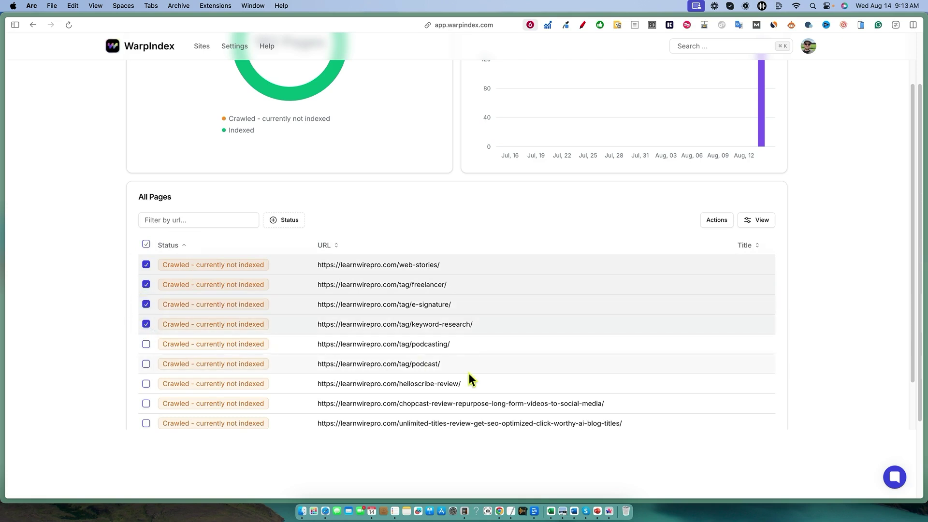
left_click(146, 264)
left_click(146, 285)
left_click(146, 304)
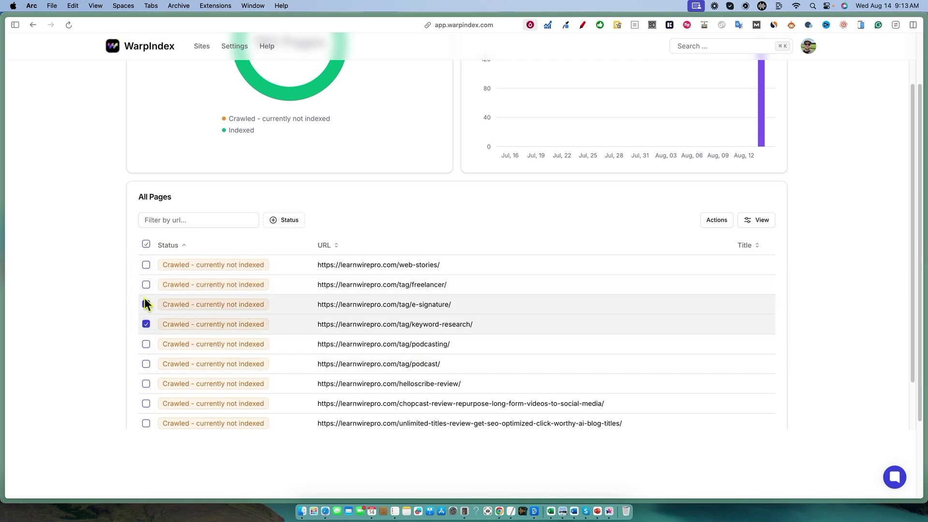
left_click(146, 324)
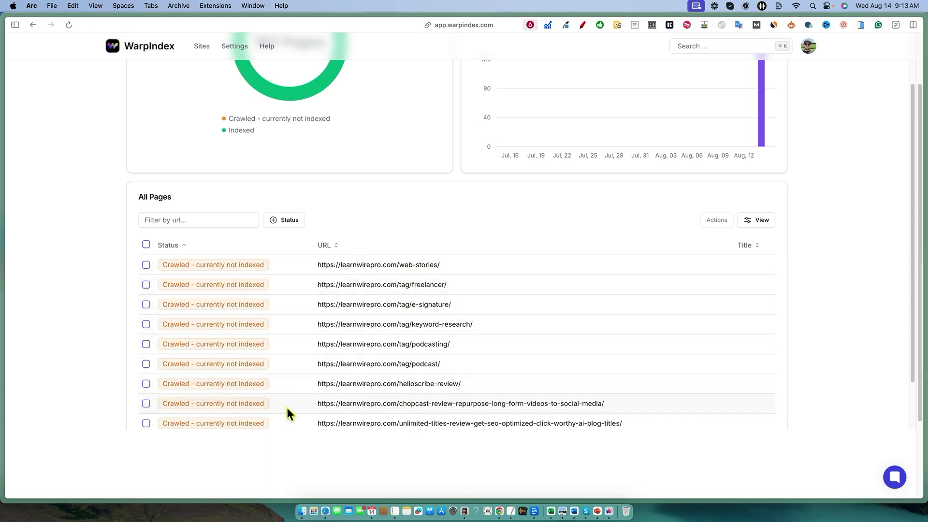
Tick the helloscribe, unlimited-titles and chopcast review pages and queue them for indexing.
left_click(146, 384)
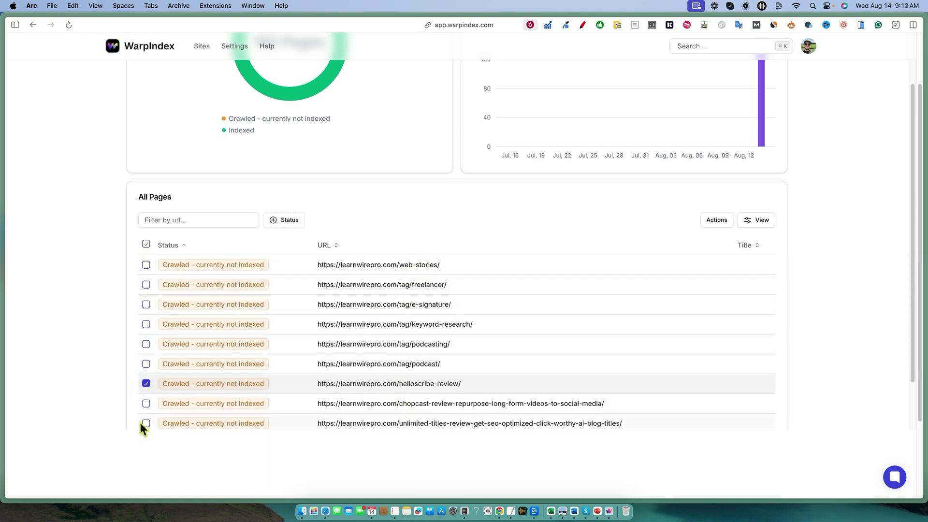
left_click(146, 422)
left_click(146, 404)
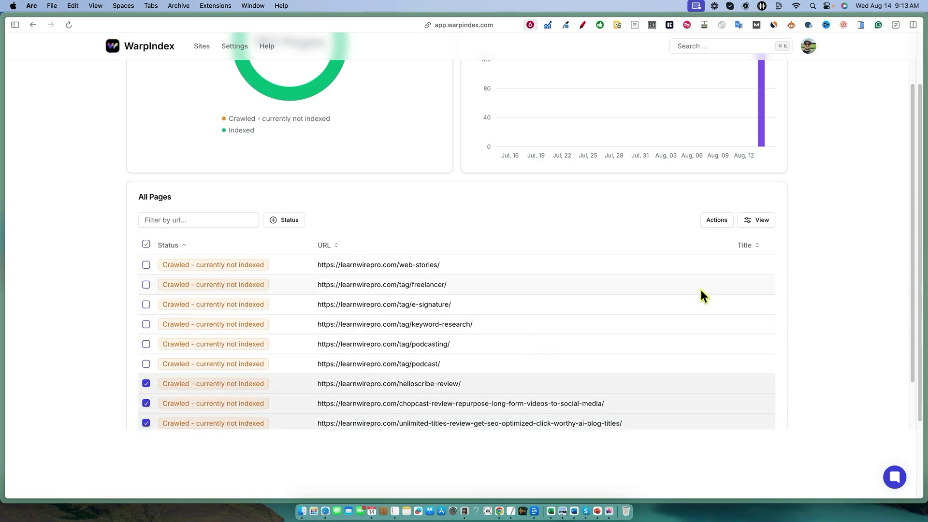
left_click(720, 221)
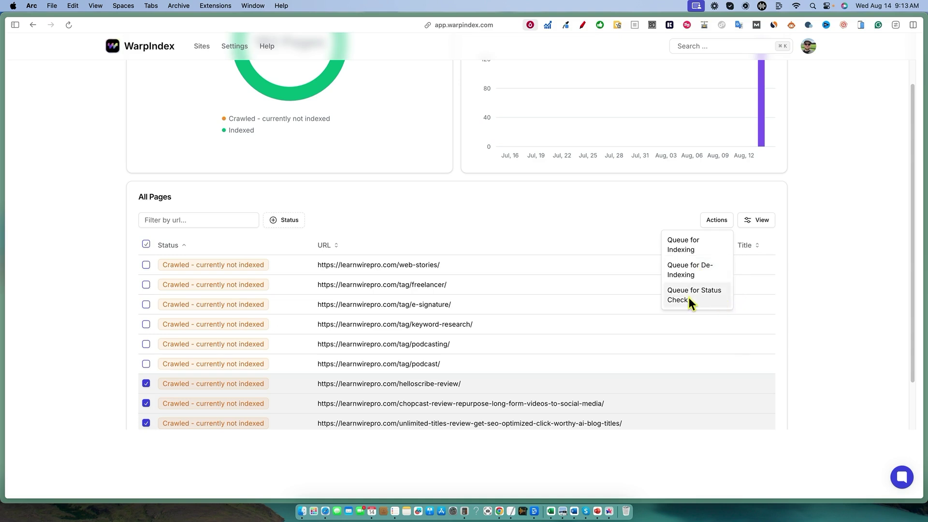
left_click(689, 245)
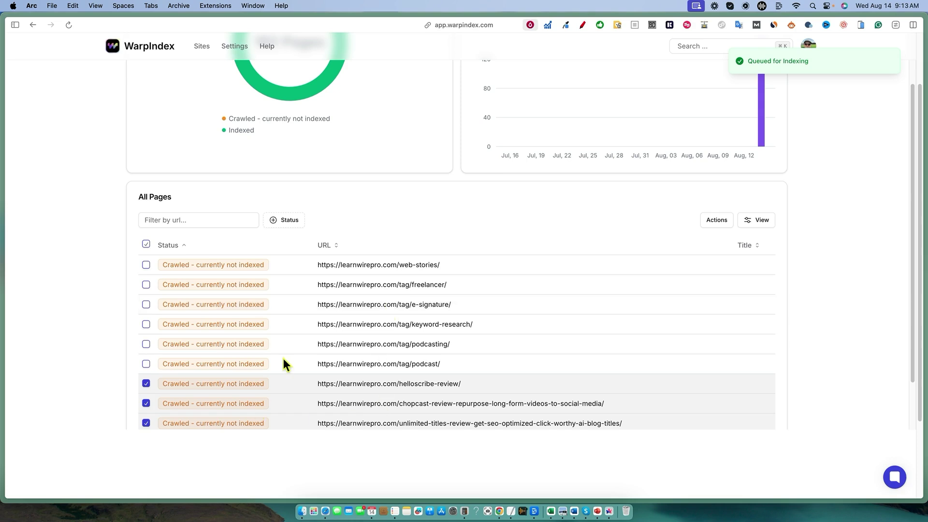
scroll(441, 235, "up", 5)
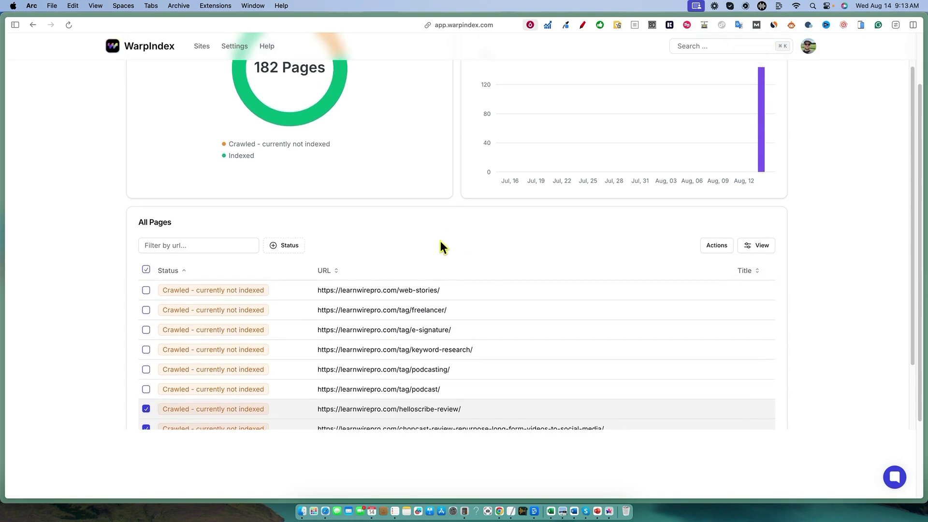
scroll(435, 263, "up", 2)
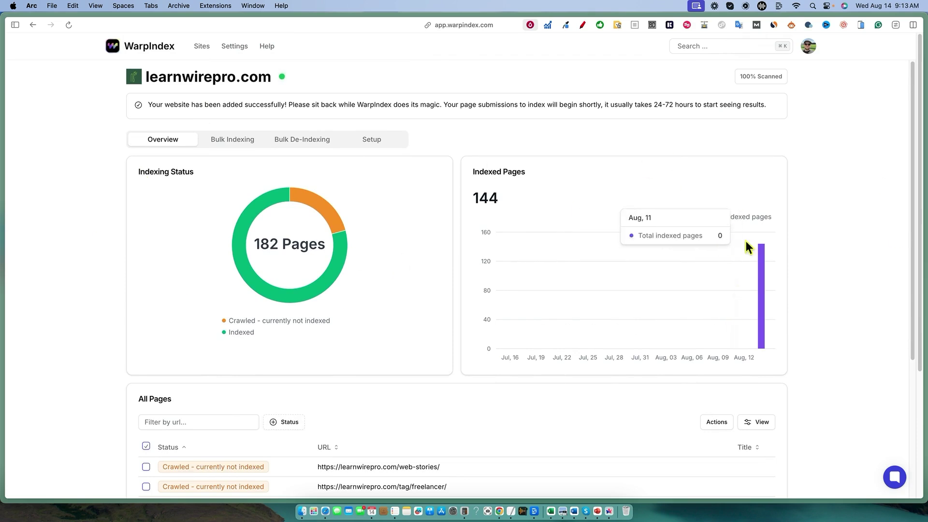
Open the Bulk Indexing tab and review which sitemaps can be submitted.
left_click(234, 141)
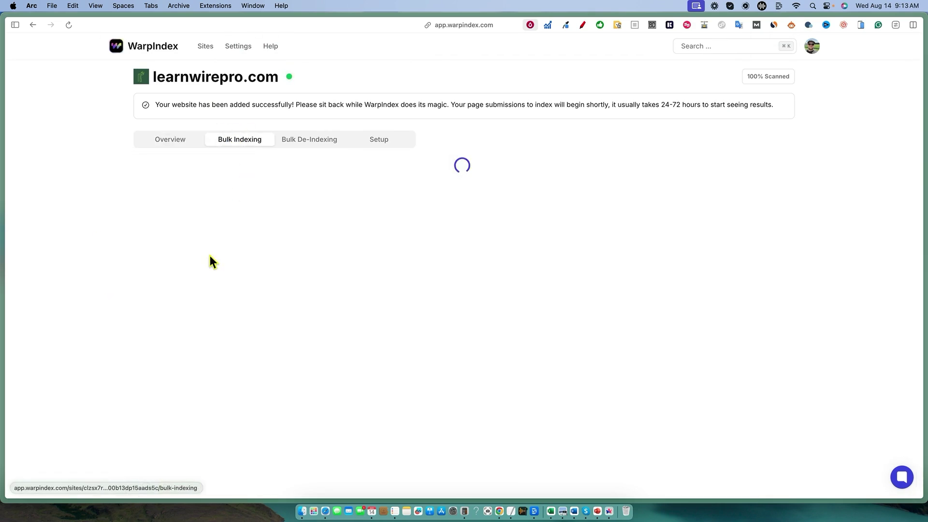
left_click(215, 284)
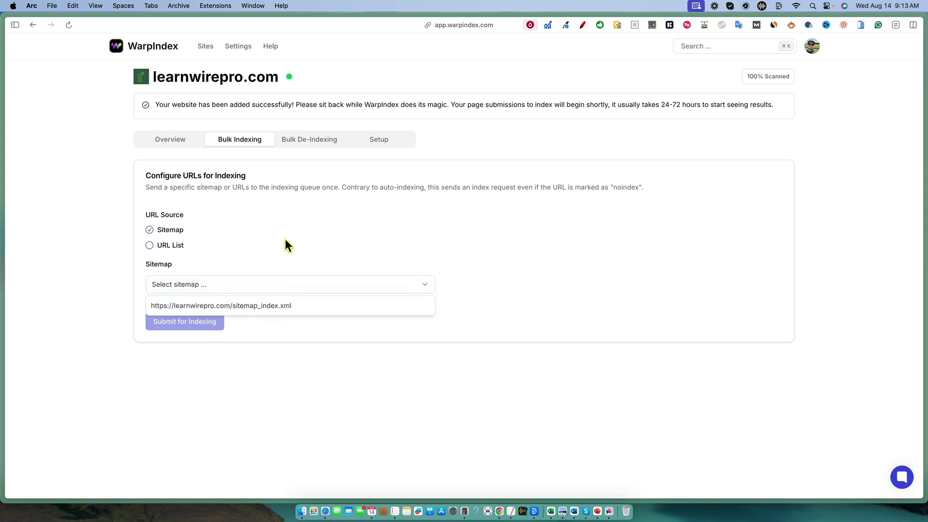
left_click(328, 200)
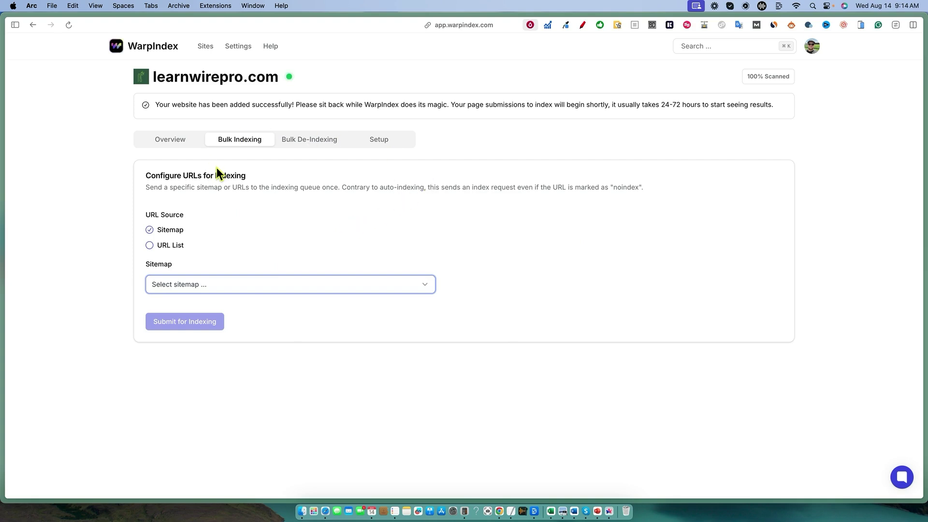
Select URL List as the URL source and try the list field, then open Bulk De-Indexing.
left_click(150, 246)
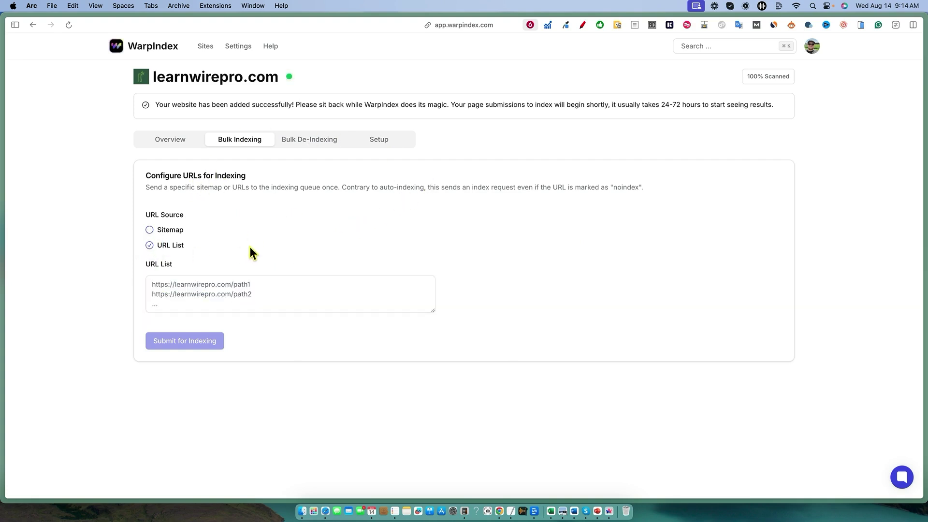
left_click(183, 288)
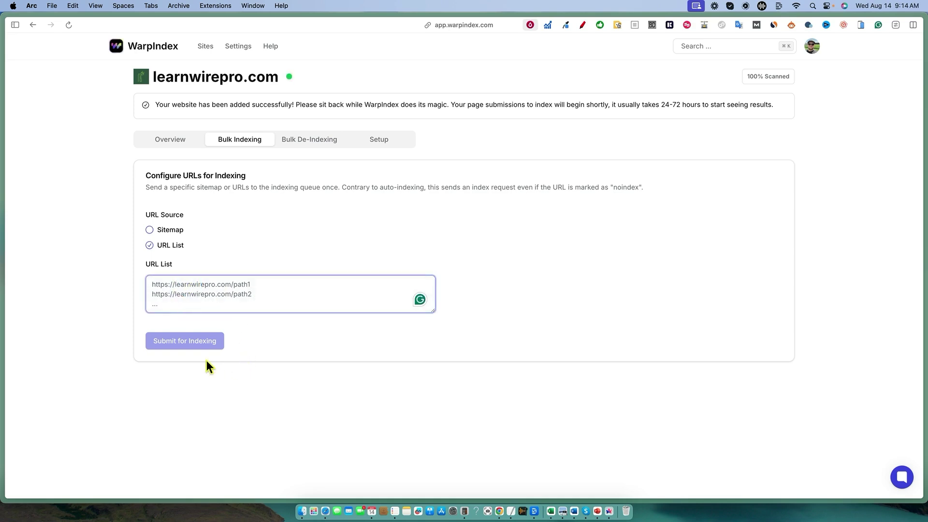
left_click(382, 218)
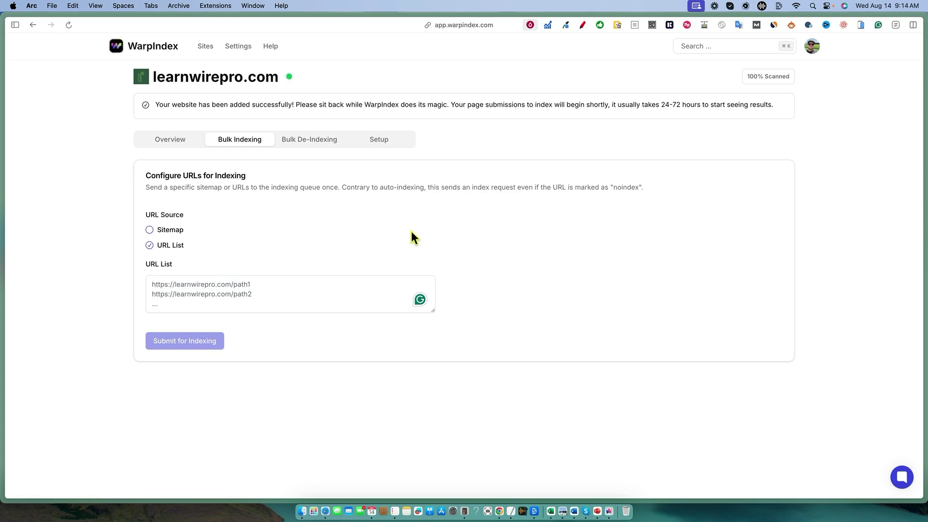
left_click(150, 246)
left_click(375, 210)
left_click(319, 140)
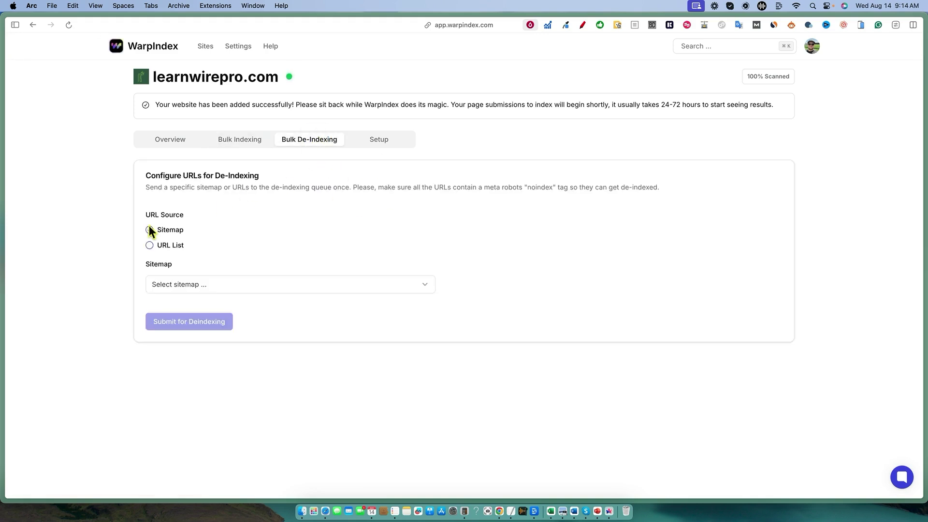
On Bulk De-Indexing, try URL List, then set the URL source back to Sitemap.
left_click(150, 245)
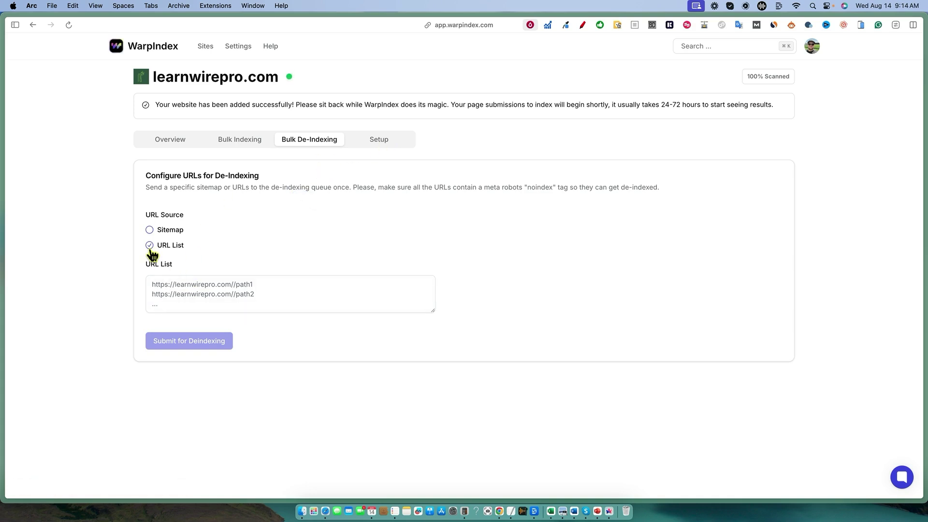
left_click(149, 230)
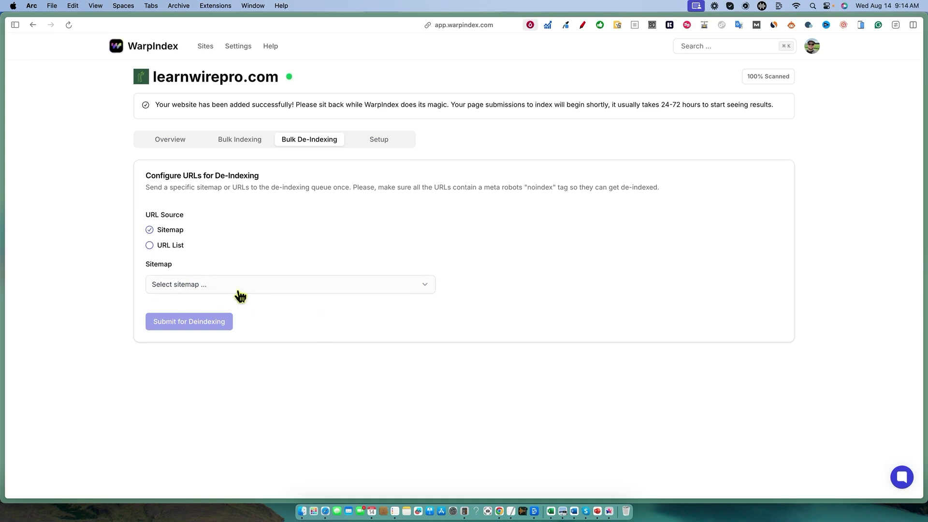
left_click(381, 142)
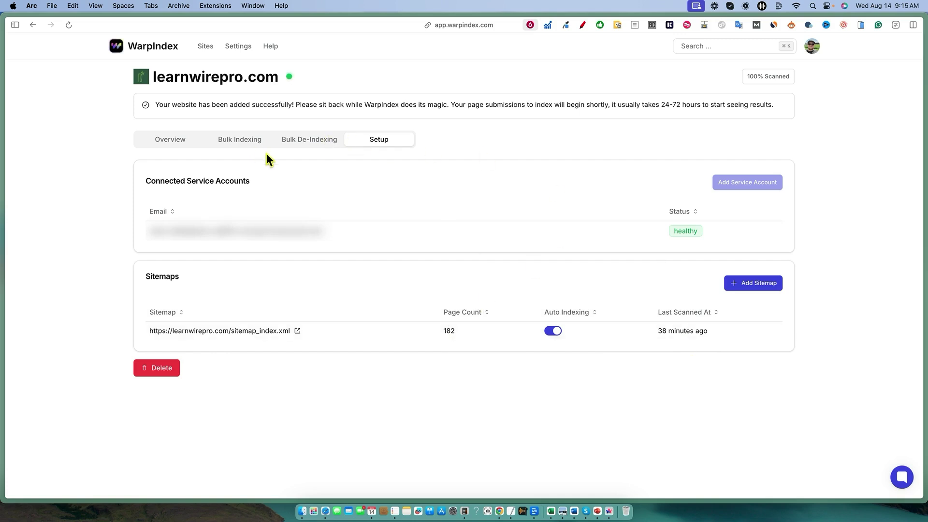
Back on the Overview, set the All Pages table to 100 rows per page.
left_click(168, 143)
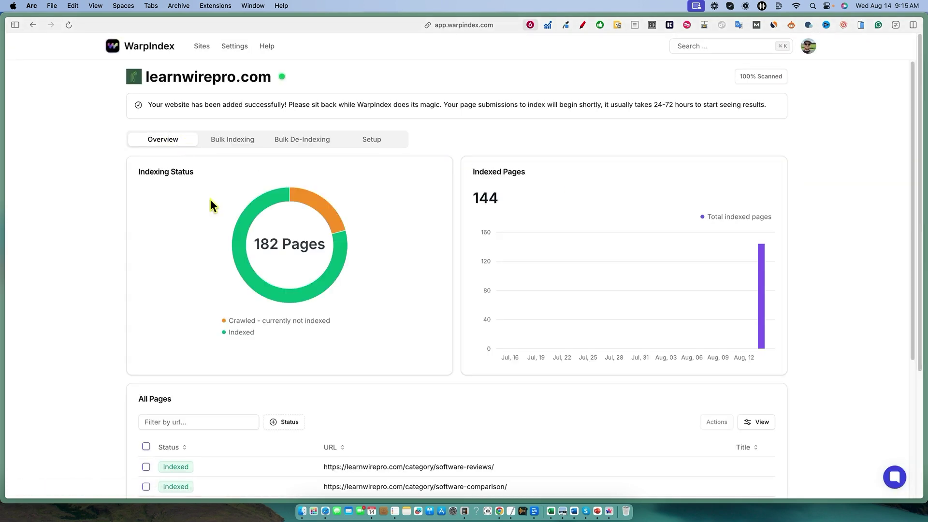
scroll(574, 285, "down", 5)
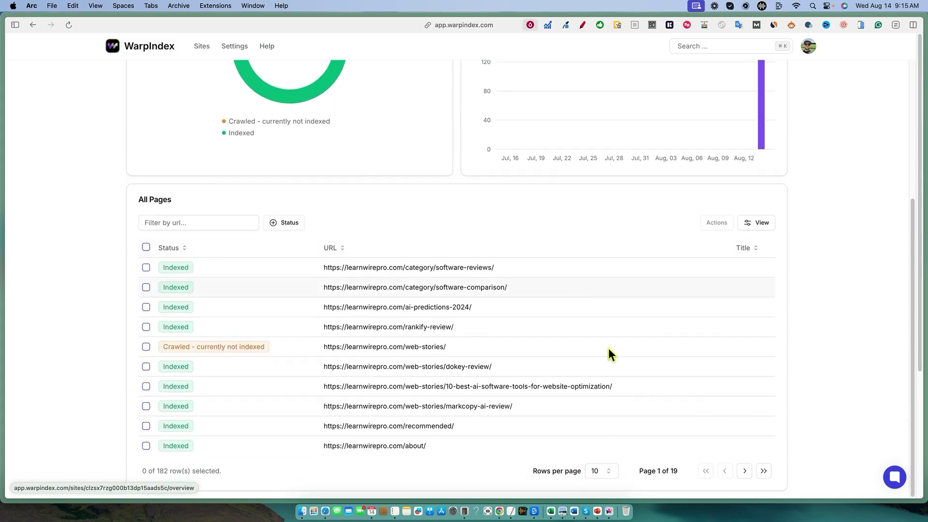
left_click(607, 471)
left_click(601, 438)
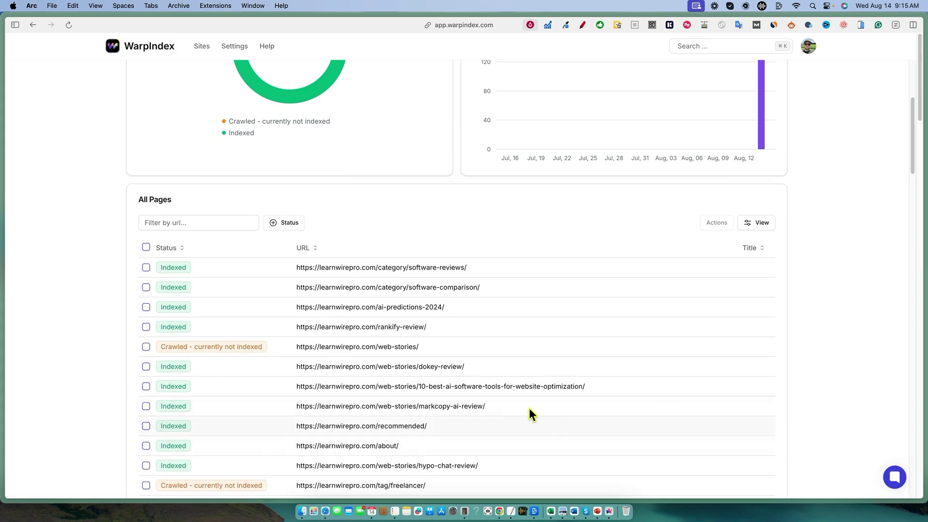
Sort the All Pages table by Status so crawled-but-not-indexed pages come first.
scroll(508, 402, "down", 20)
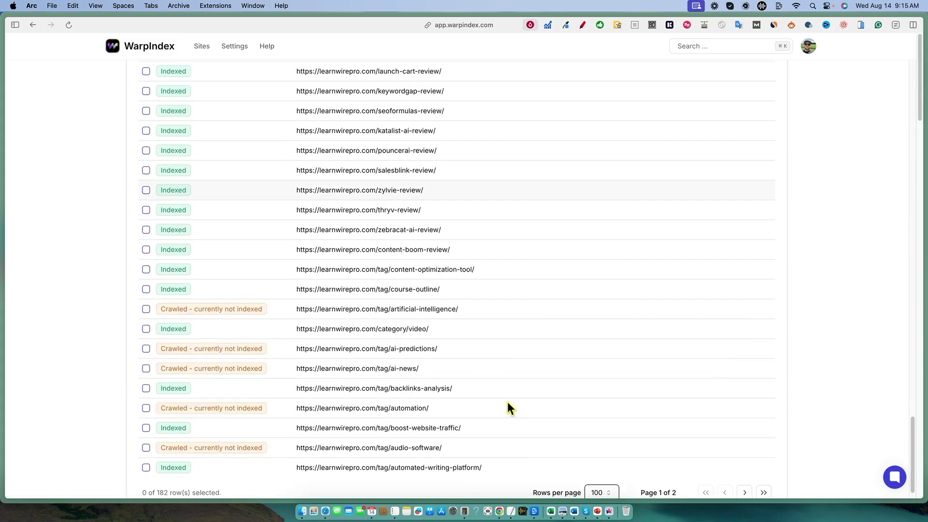
scroll(425, 392, "up", 20)
scroll(237, 385, "down", 1)
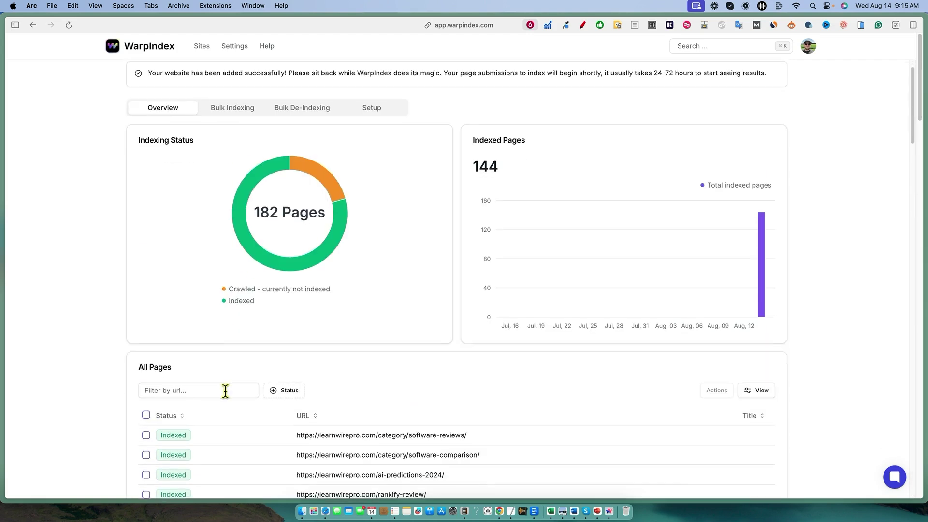
scroll(237, 389, "down", 2)
scroll(244, 387, "down", 4)
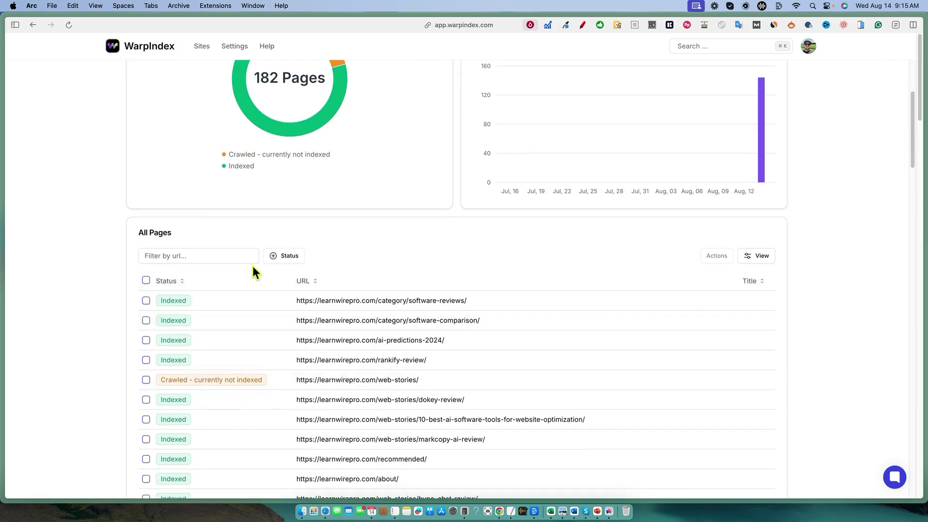
left_click(182, 282)
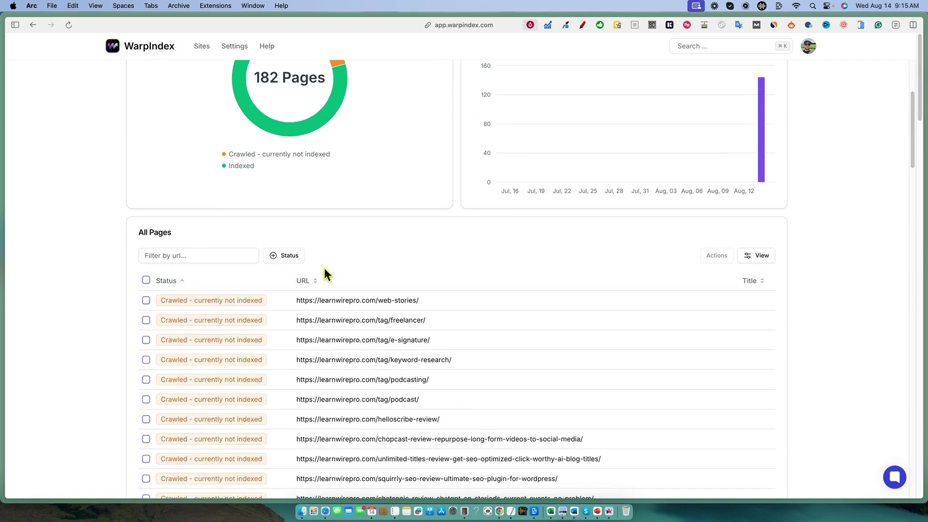
scroll(243, 324, "down", 1)
scroll(236, 341, "down", 10)
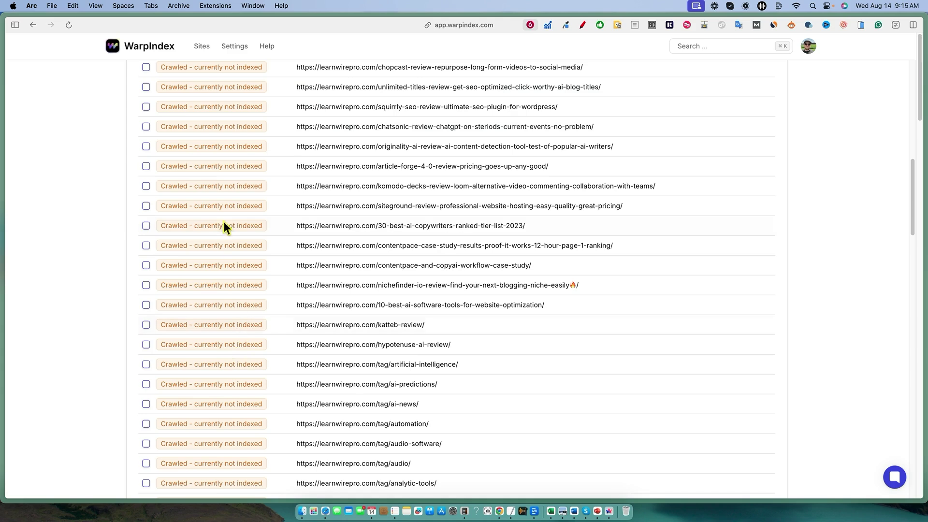
scroll(206, 392, "down", 12)
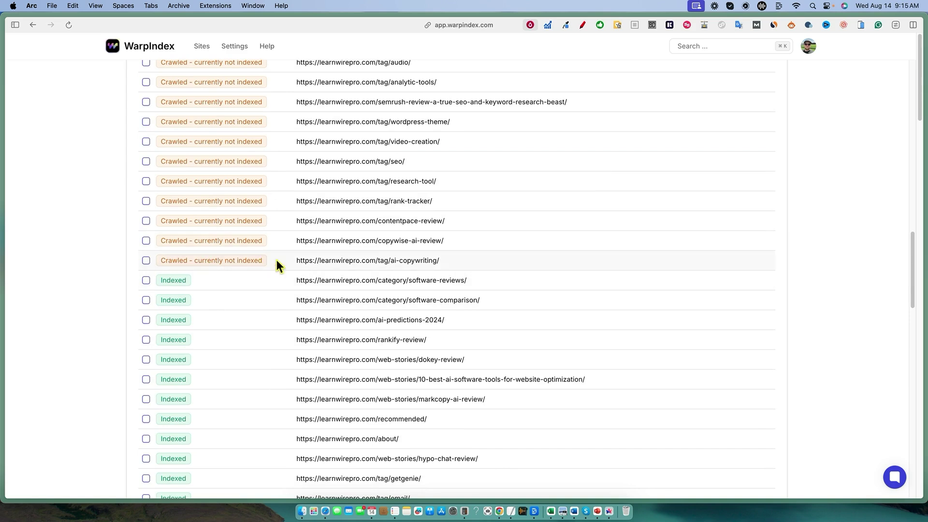
scroll(352, 259, "up", 5)
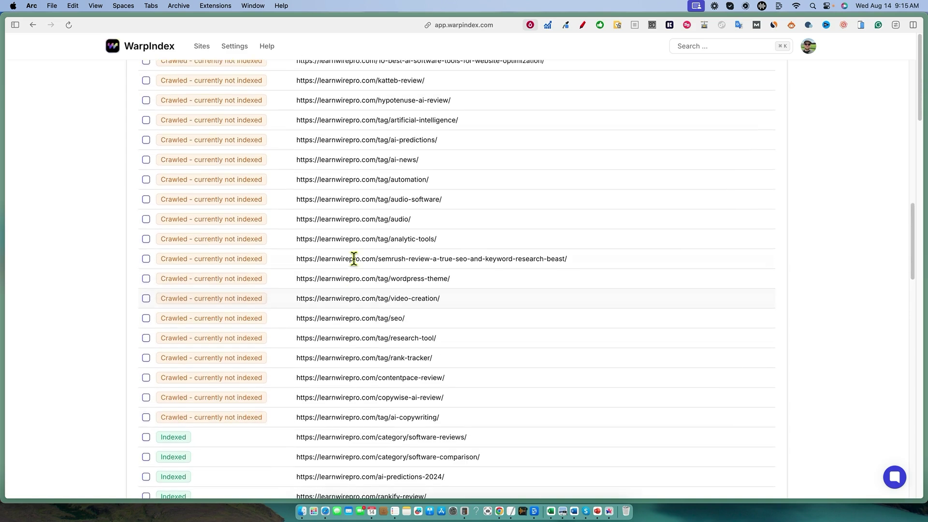
scroll(385, 217, "up", 9)
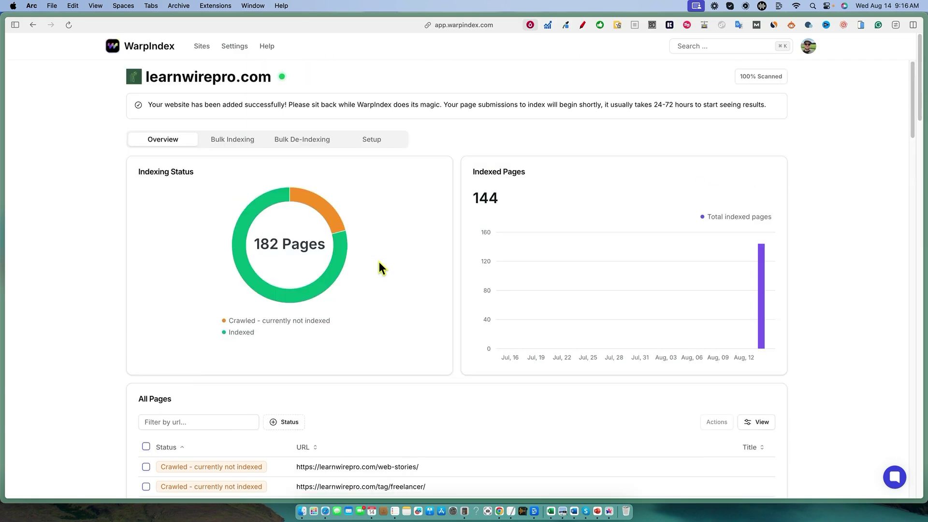
Switch to Arc's 'Shop AppSumo Deals' tab showing the WarpIndex deal page.
mouse_move(337, 216)
scroll(407, 369, "down", 1)
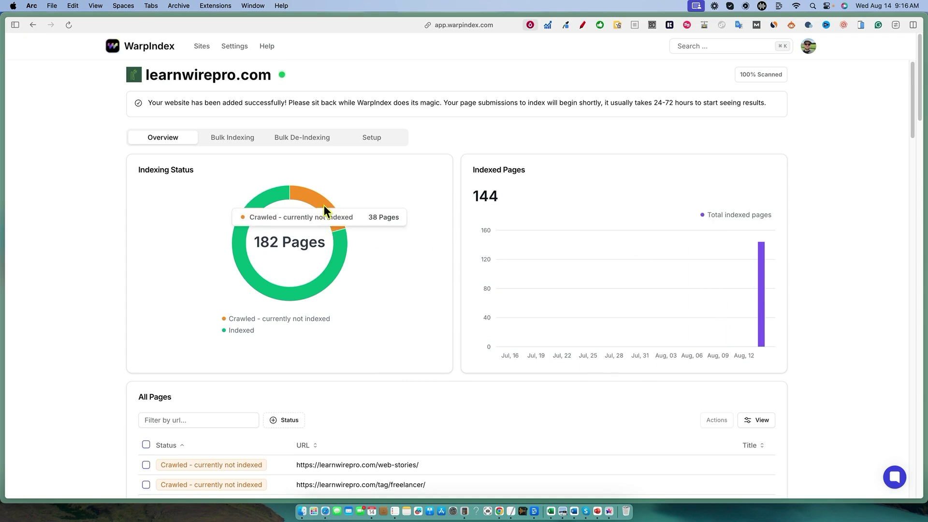
mouse_move(2, 280)
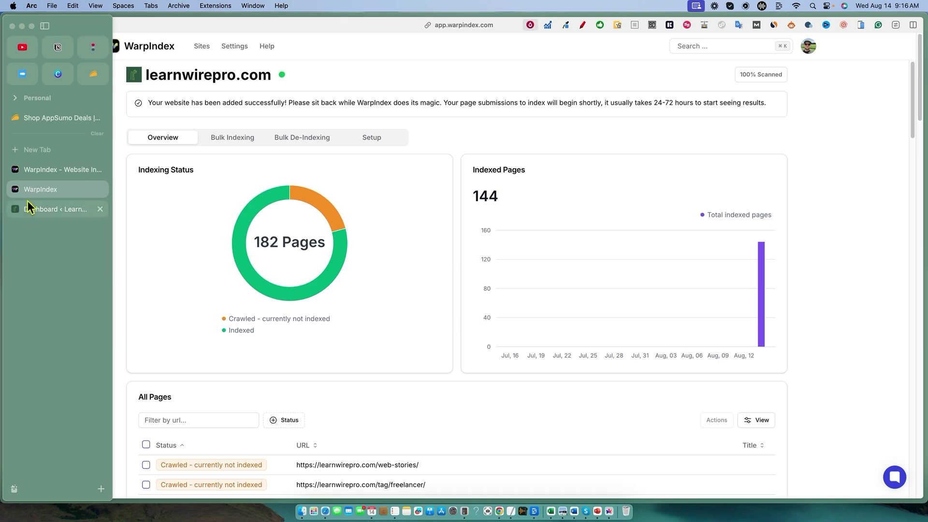
left_click(41, 117)
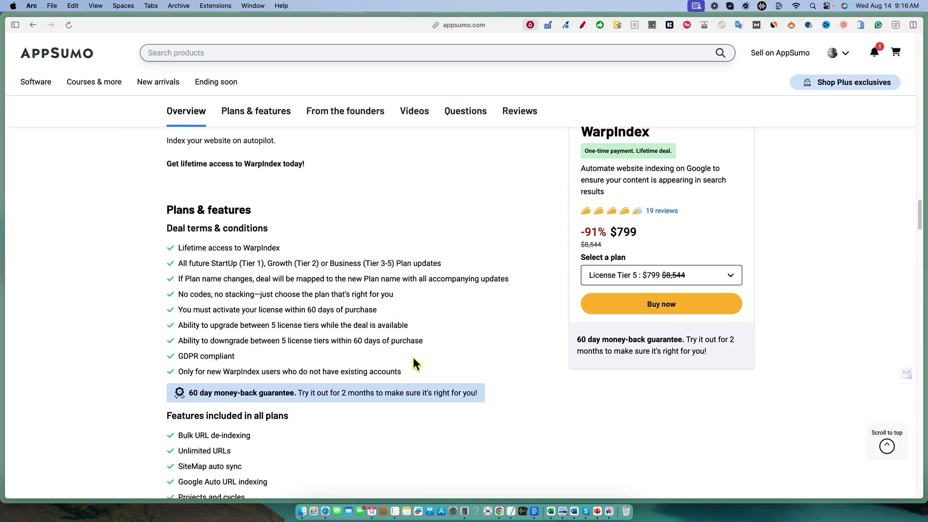
scroll(414, 362, "up", 10)
scroll(416, 365, "up", 10)
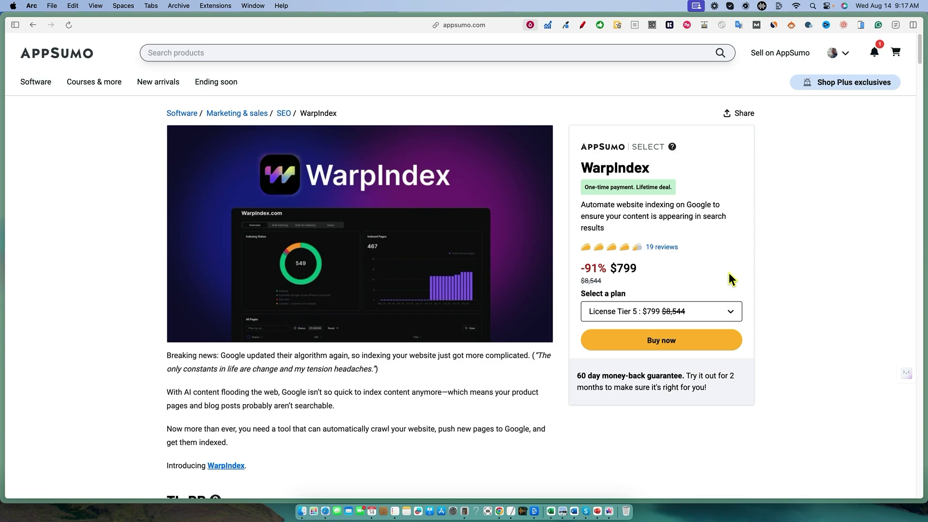
left_click(709, 311)
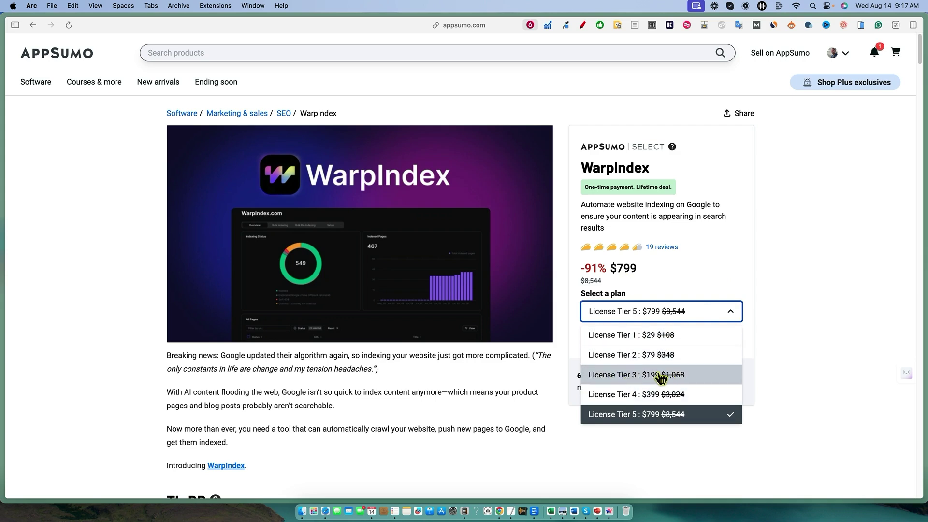
Pick License Tier 3 at $199 and review the deal's Plans & features section.
left_click(642, 380)
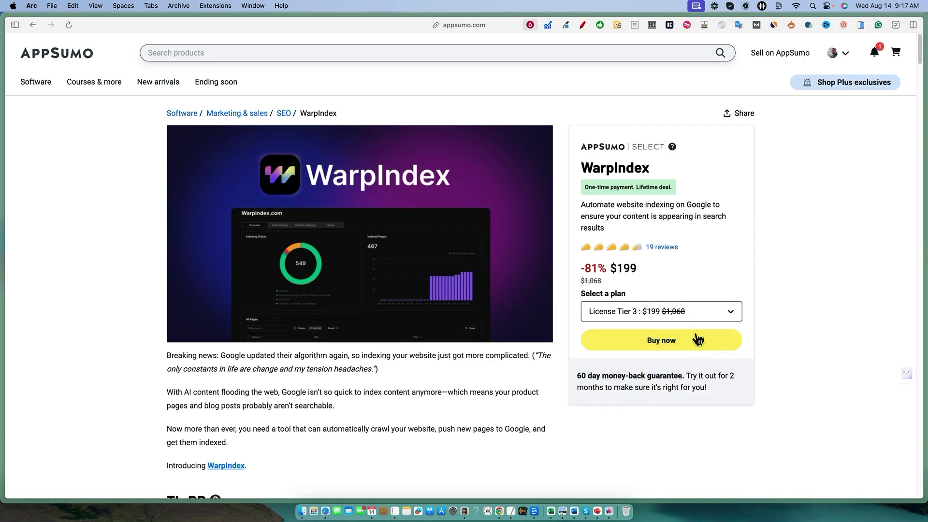
scroll(265, 143, "down", 10)
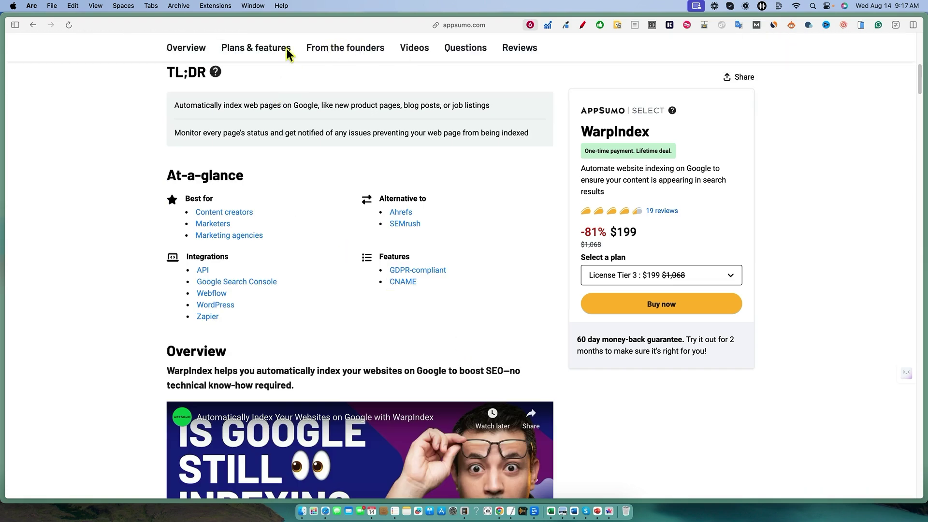
left_click(269, 47)
scroll(604, 408, "down", 4)
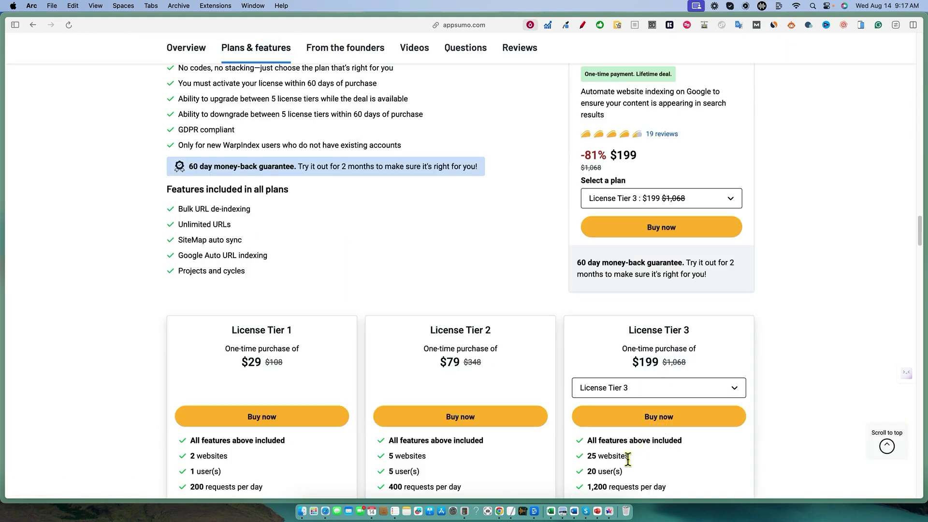
scroll(644, 462, "up", 5)
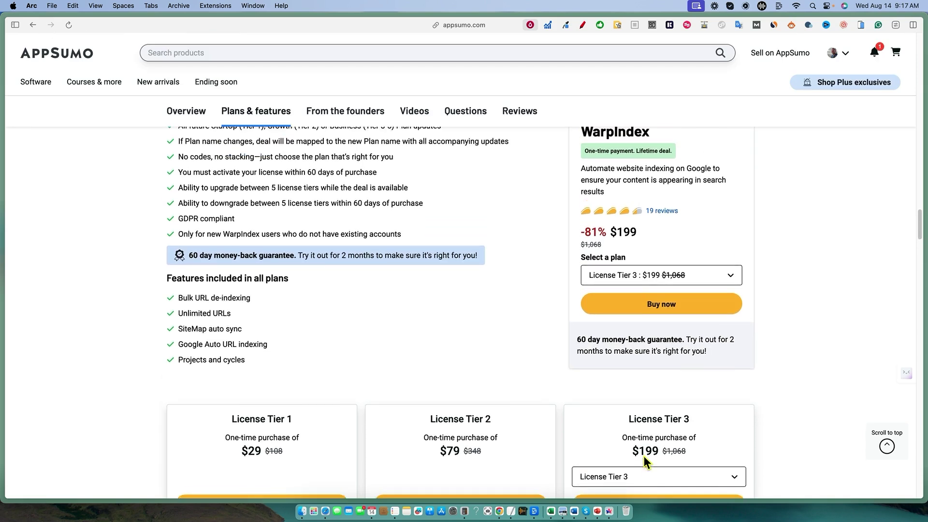
scroll(643, 454, "up", 1)
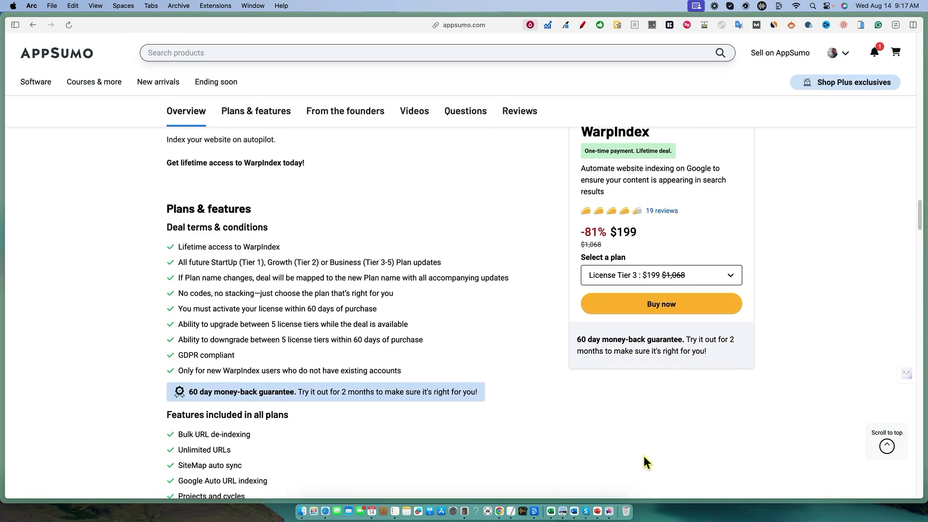
scroll(646, 461, "up", 10)
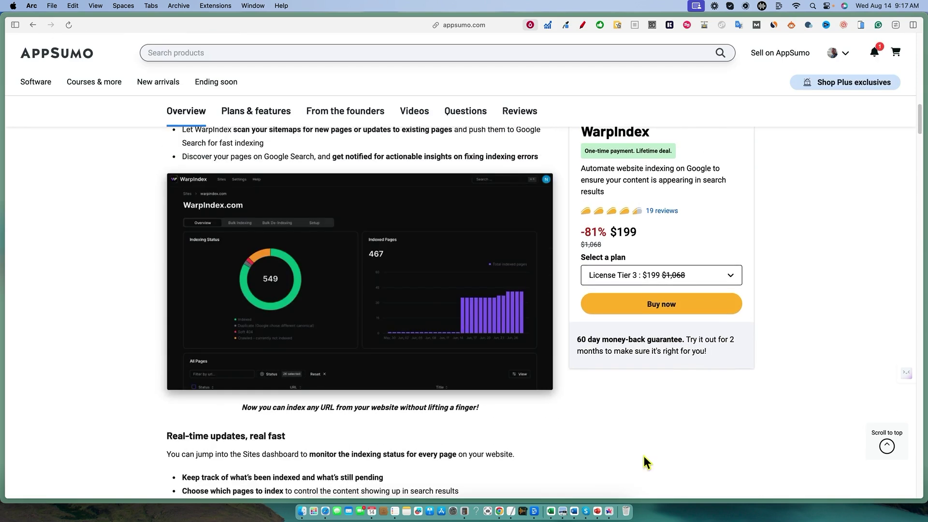
scroll(644, 457, "up", 8)
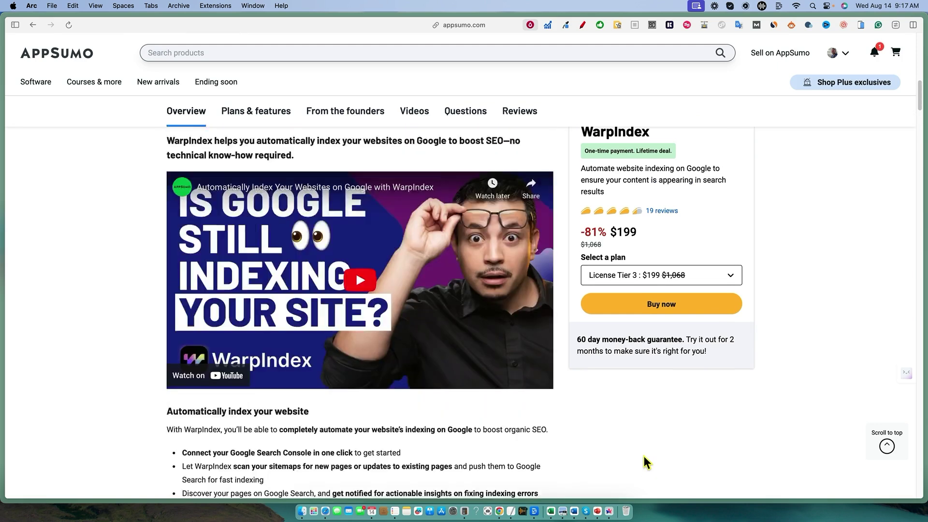
scroll(643, 457, "up", 10)
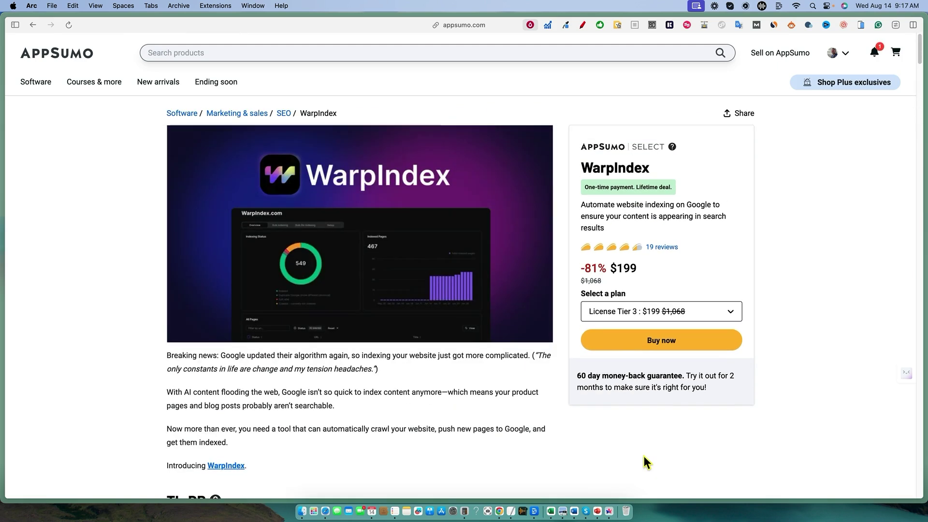